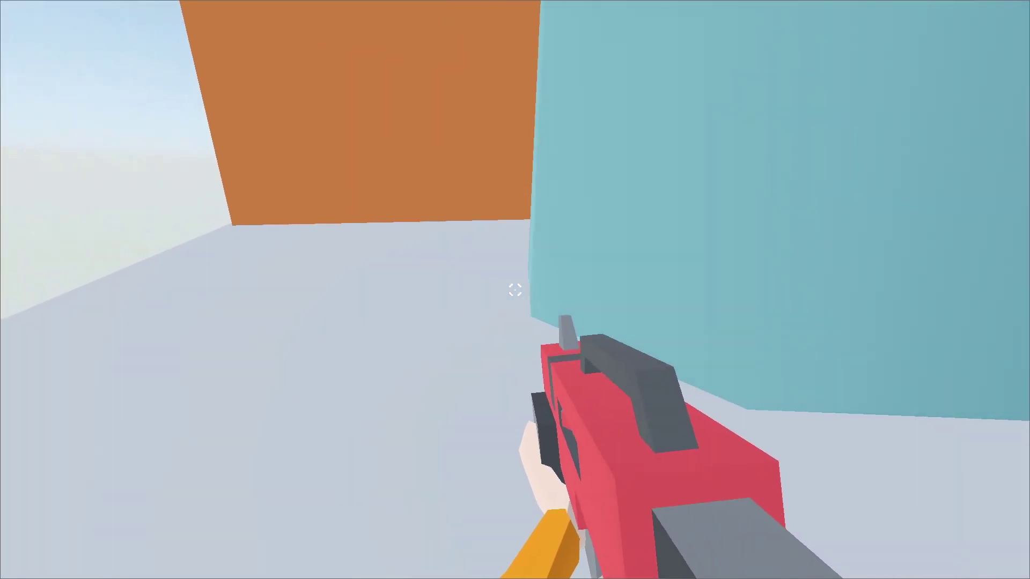
pyautogui.press('w')
pyautogui.press('w')
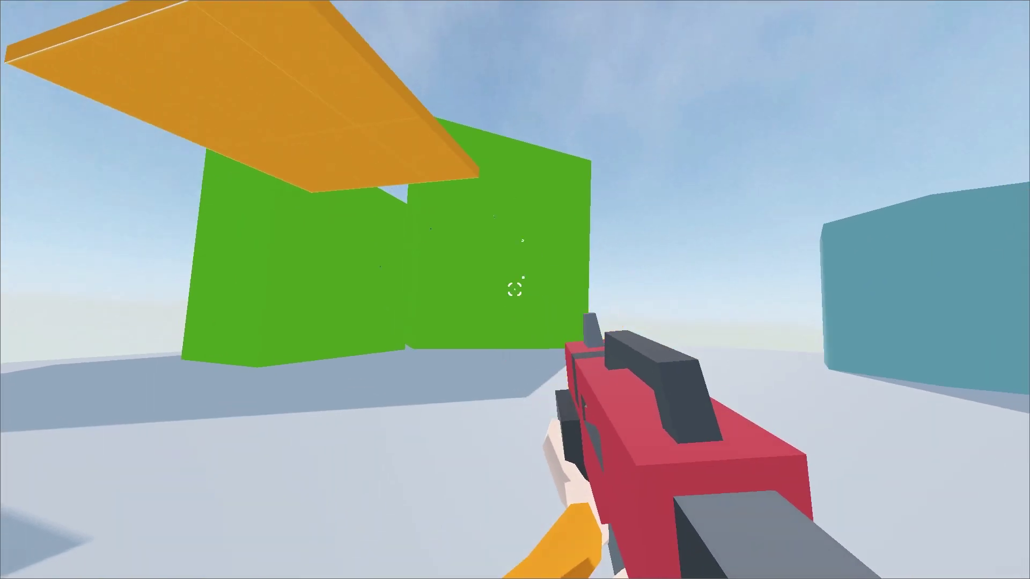
pyautogui.moveTo(515, 290); pyautogui.dragTo(515, 290)
pyautogui.press('space')
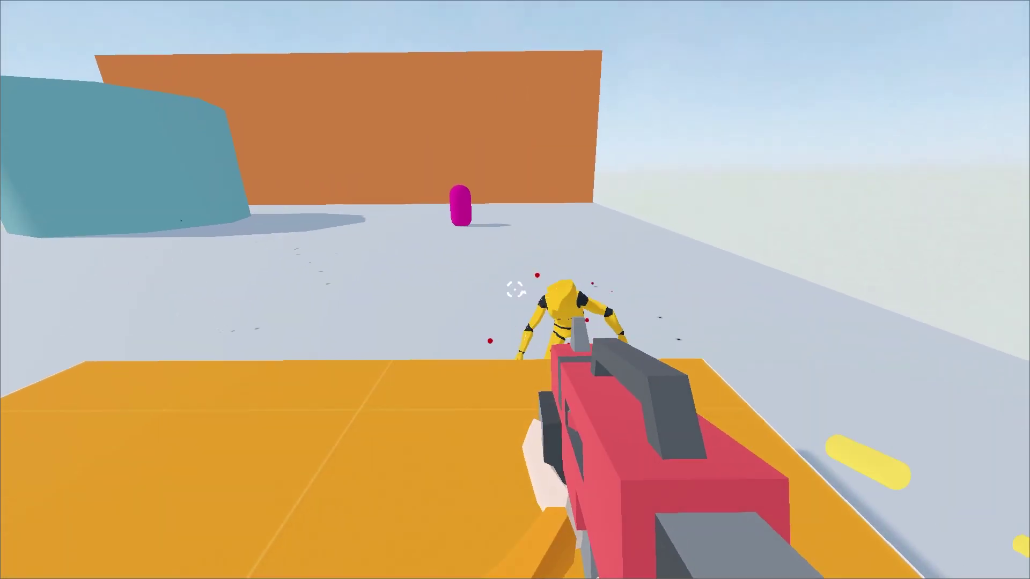
pyautogui.press('space')
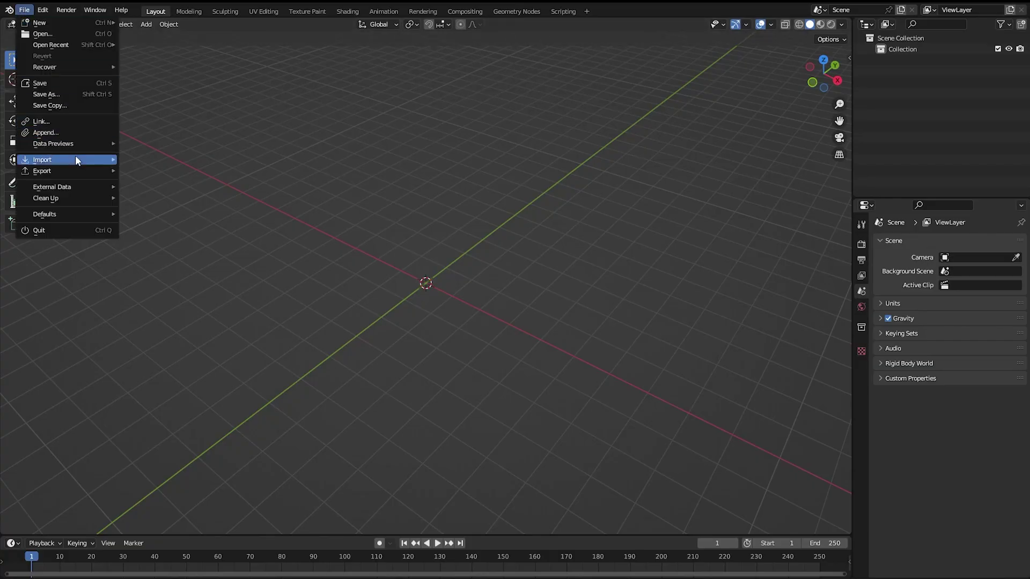
# - Start an FBX import and browse to the folder with the PolygonPrototype models
pyautogui.moveTo(77, 160)
pyautogui.click(155, 272)
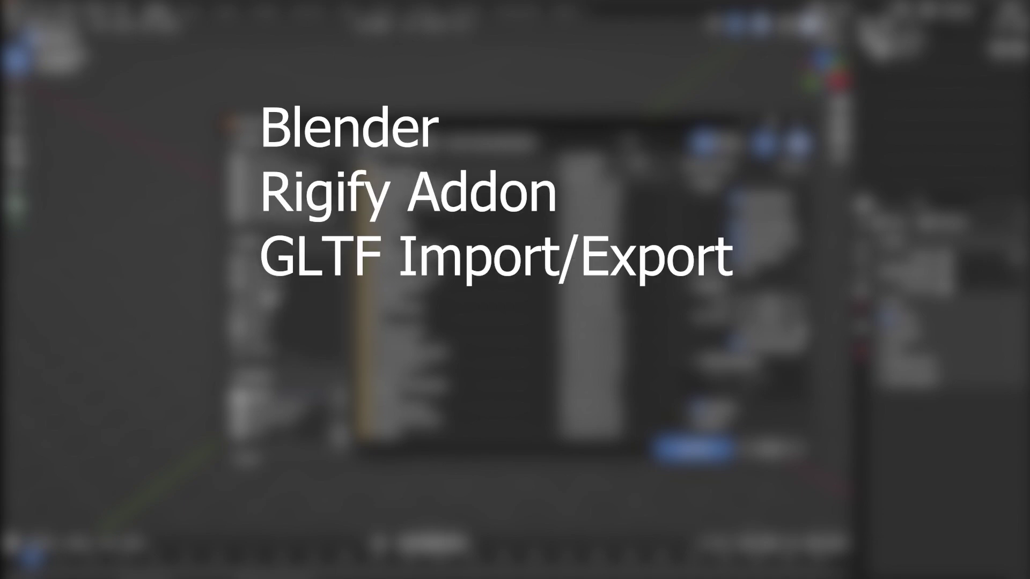
pyautogui.click(267, 291)
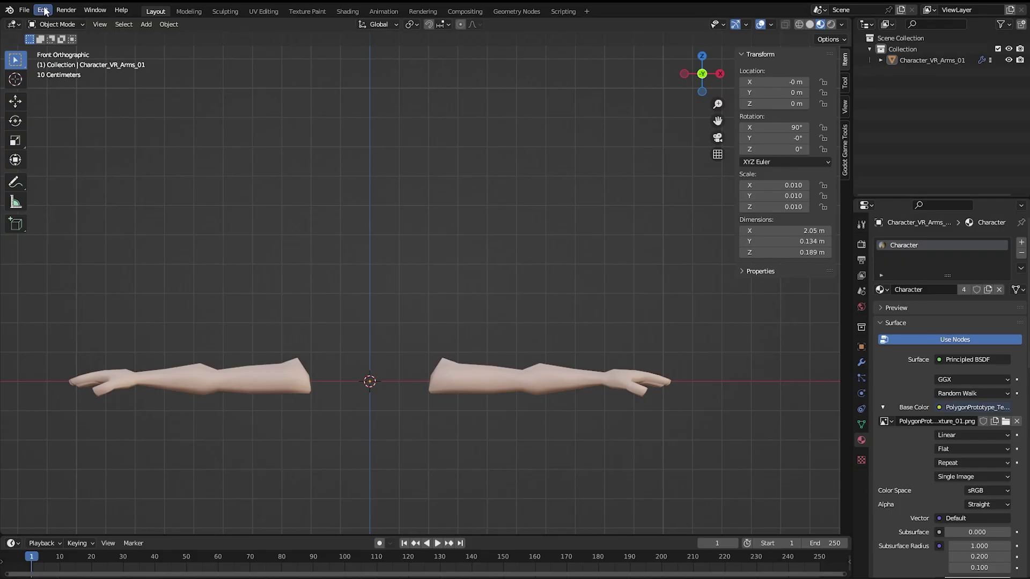
# - Open the add-on preferences and search for "rigify"
pyautogui.click(52, 7)
pyautogui.click(126, 274)
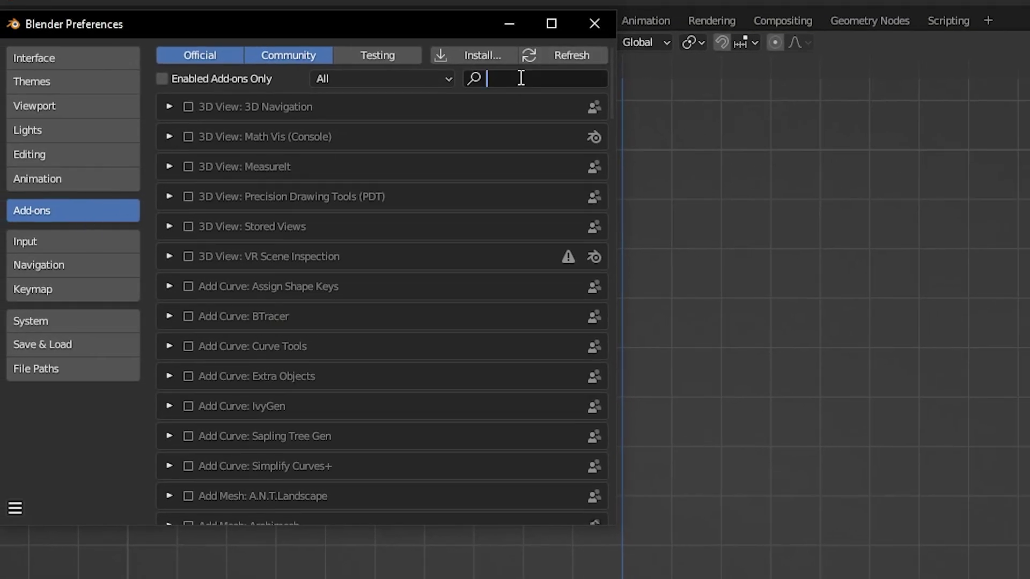
pyautogui.write('rigify')
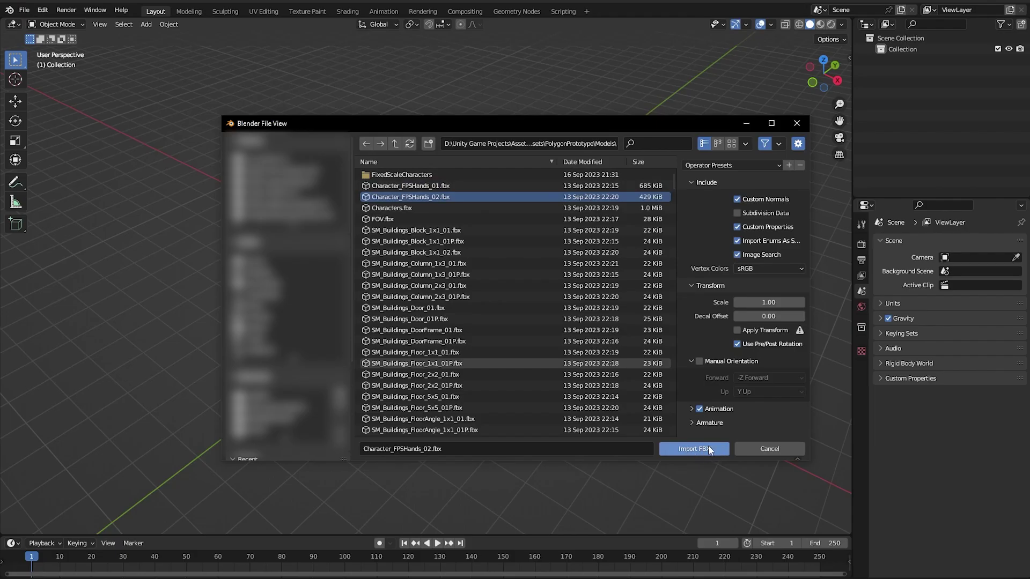
# - Import Character_FPSHands_02.fbx and set its armature to Rest Position
pyautogui.click(704, 450)
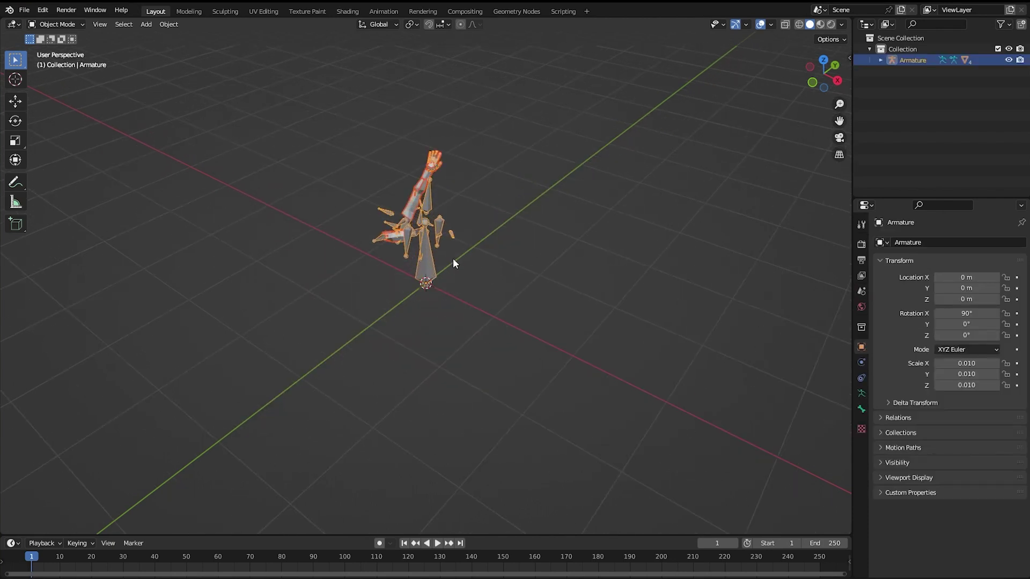
pyautogui.click(881, 60)
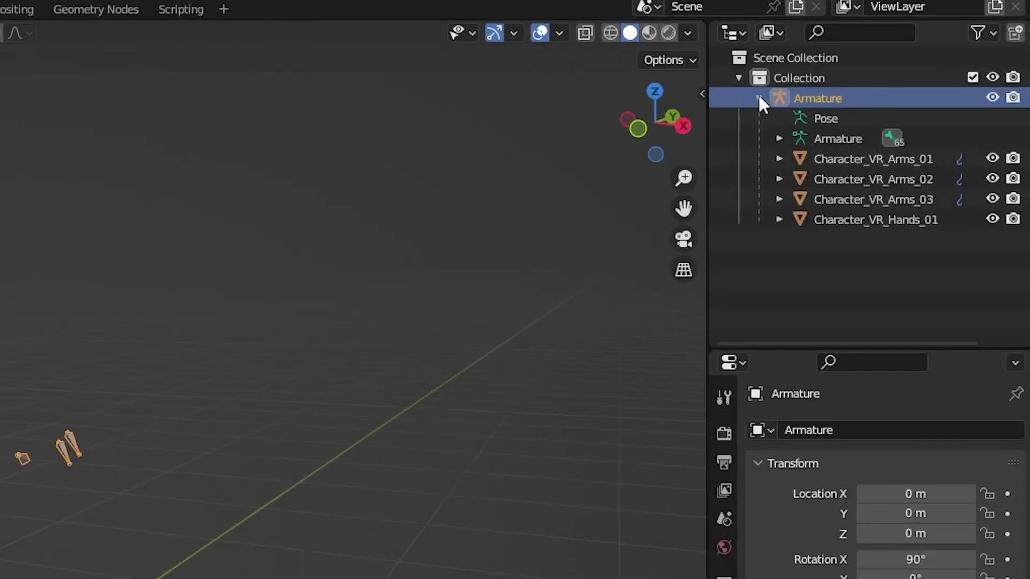
pyautogui.click(920, 72)
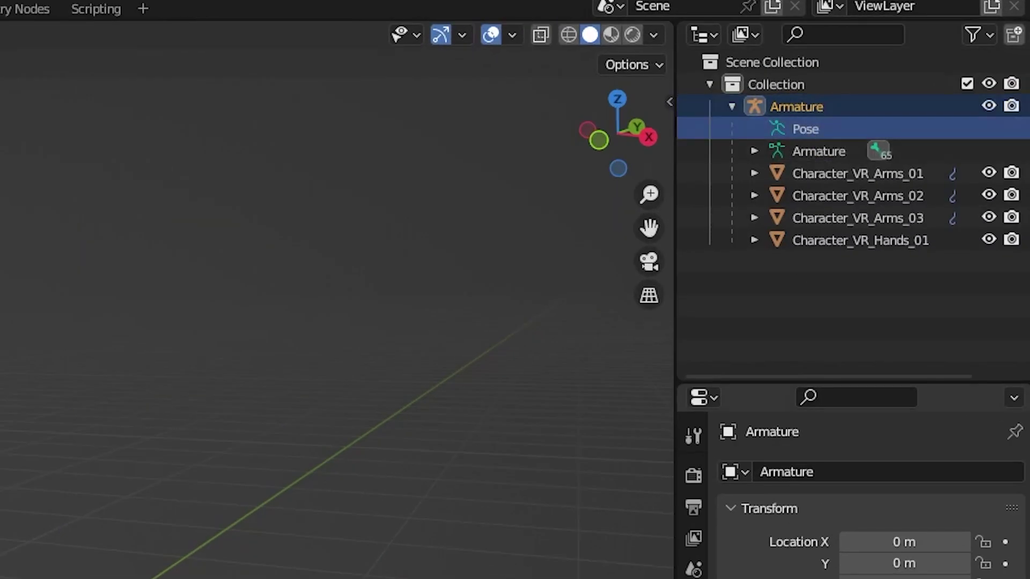
pyautogui.click(688, 325)
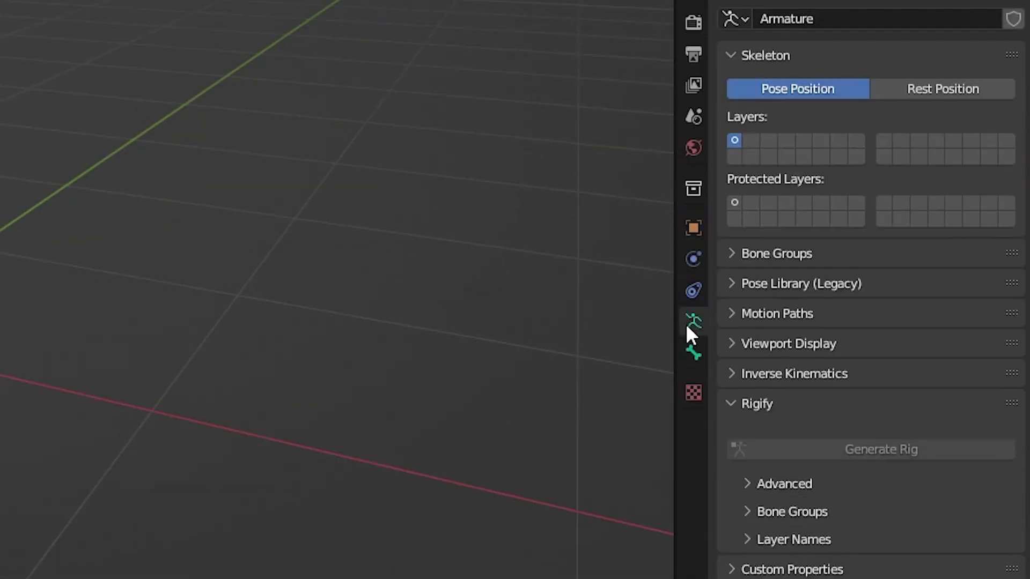
pyautogui.click(939, 89)
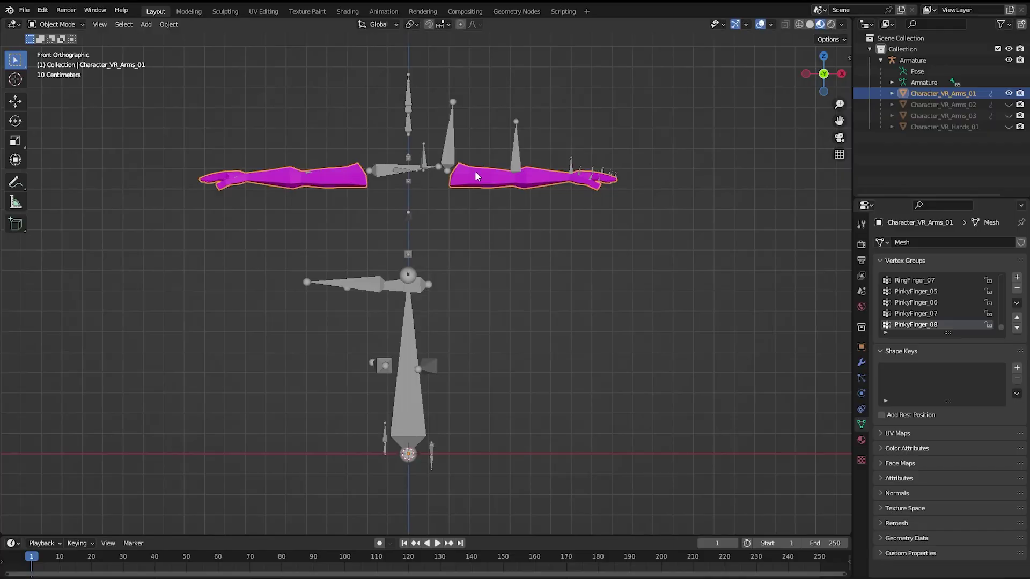
# - Clear the parent of Character_VR_Arms_01 while keeping its transformation, and delete the imported armature
pyautogui.rightClick(475, 172)
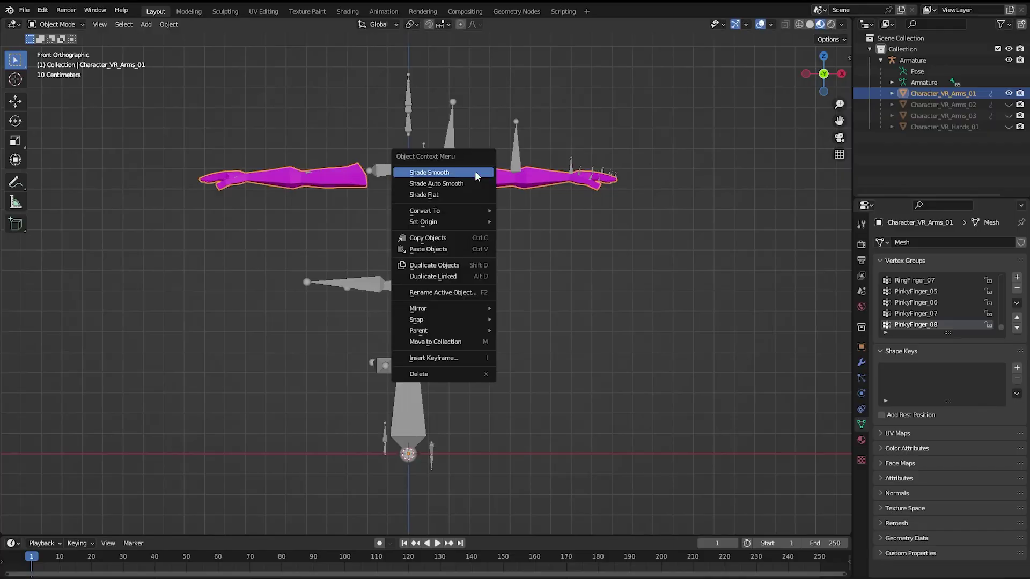
pyautogui.moveTo(470, 331)
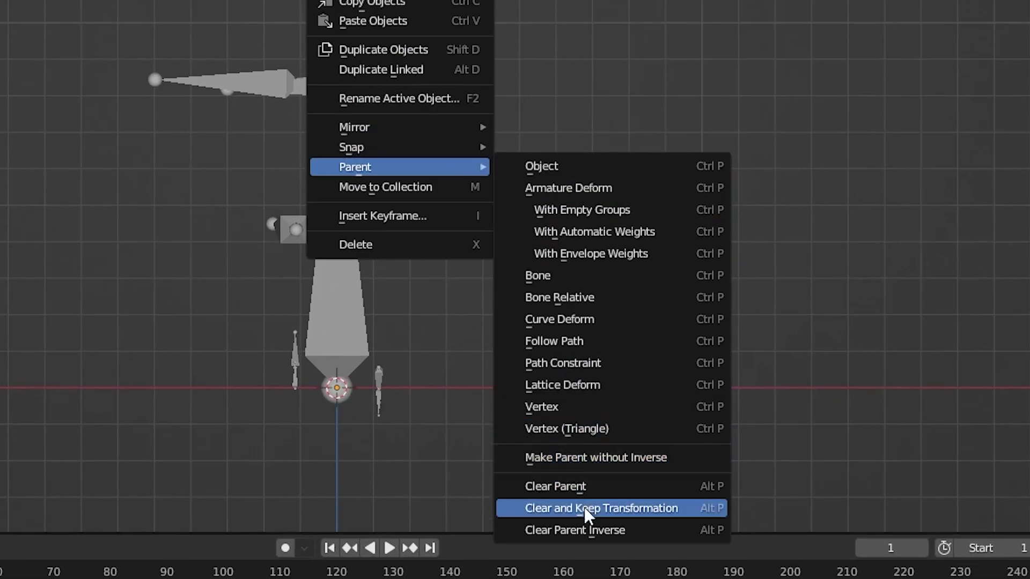
pyautogui.click(584, 508)
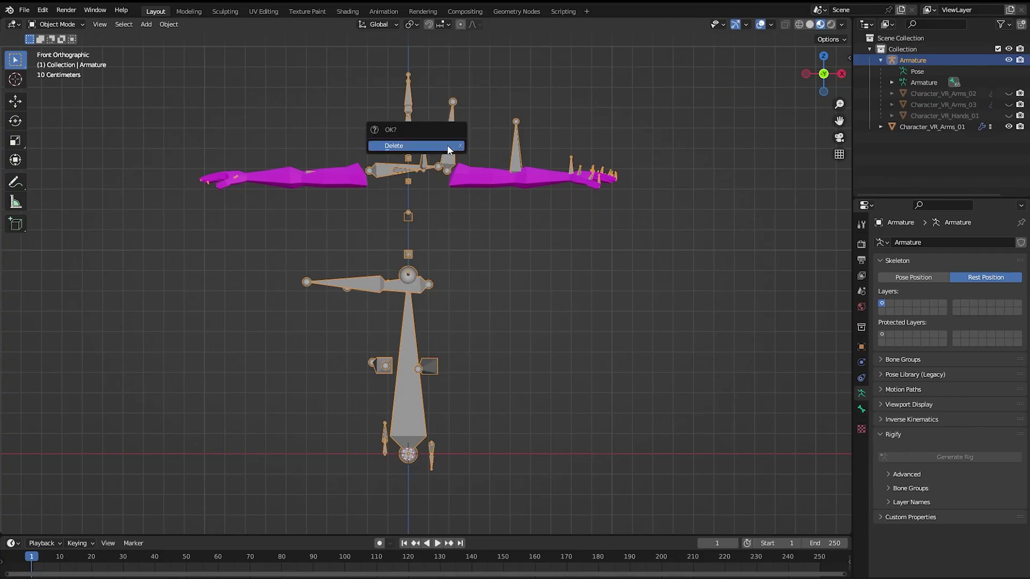
pyautogui.click(447, 146)
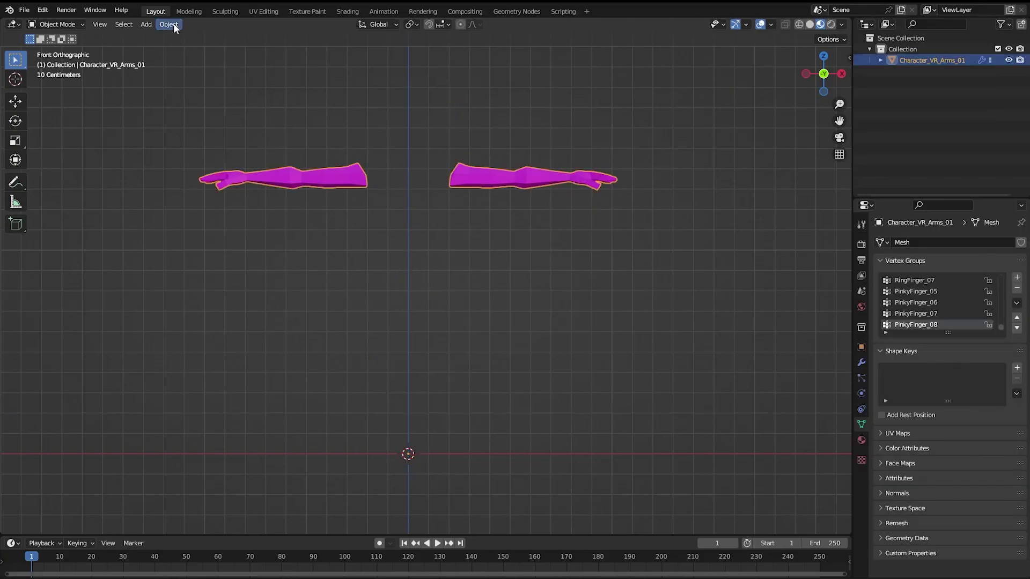
# - Set the origin of Character_VR_Arms_01 to its geometry
pyautogui.click(172, 24)
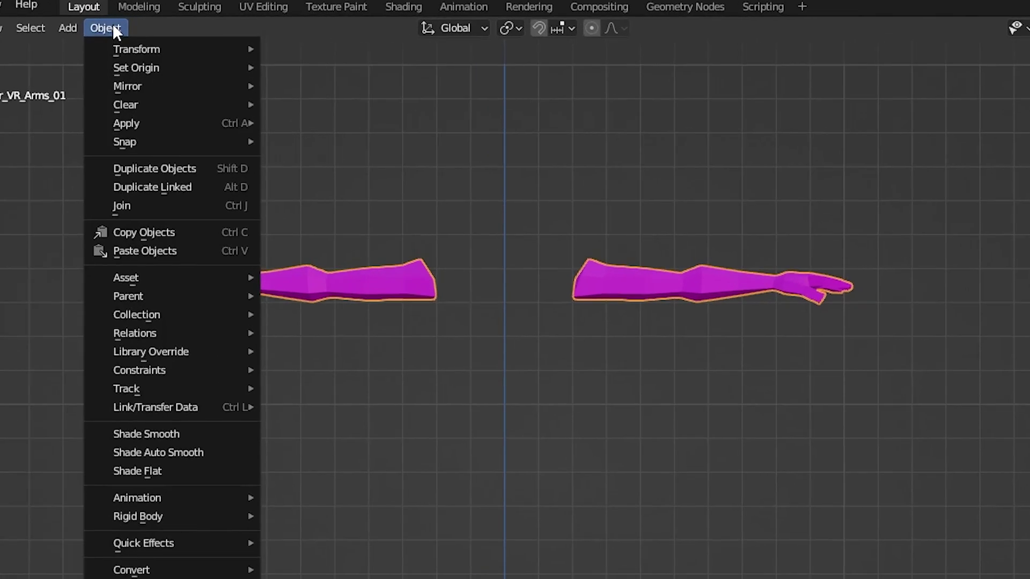
pyautogui.moveTo(196, 48)
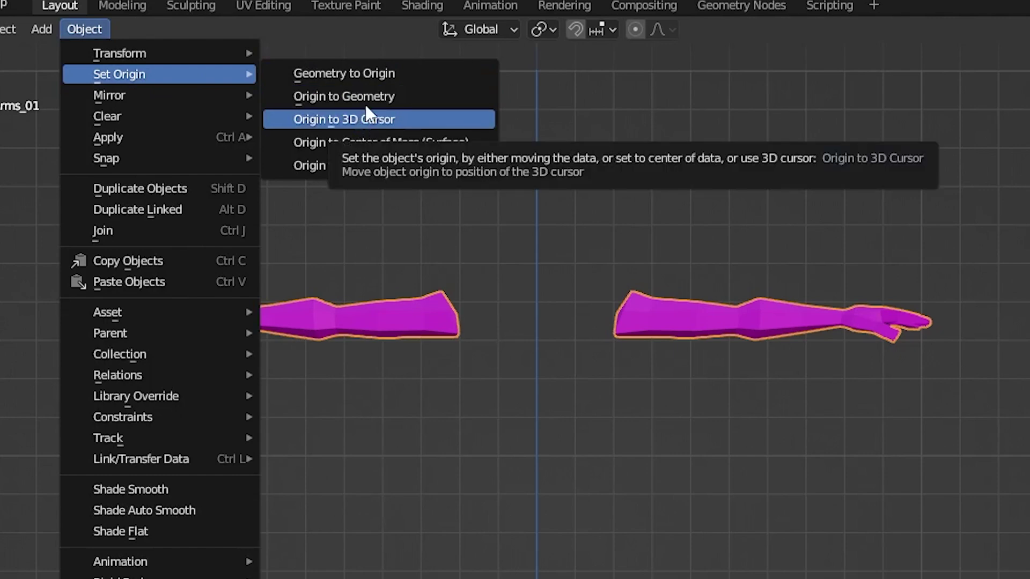
pyautogui.click(400, 96)
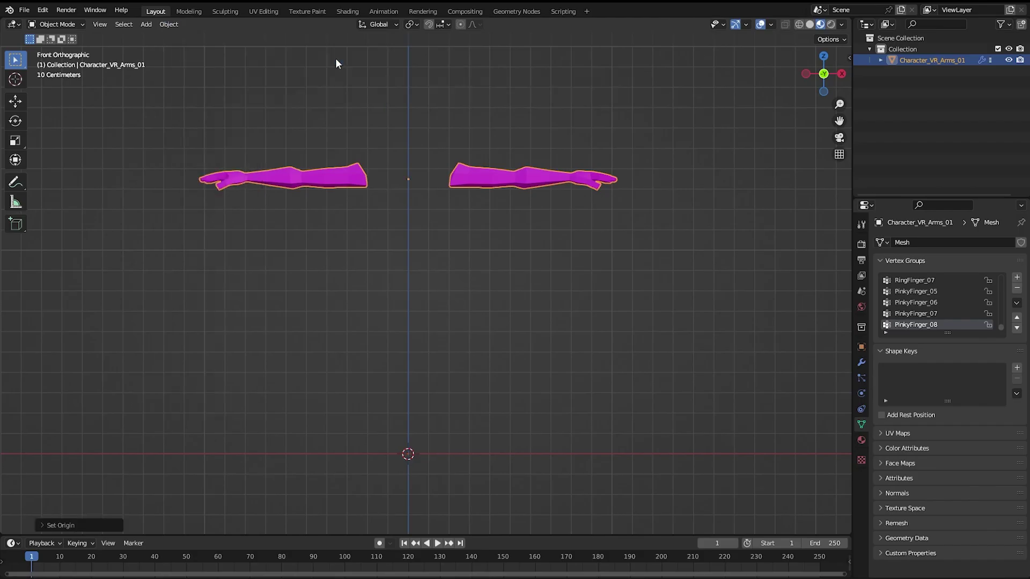
# - Set the arms mesh's Y and Z location to 0 m
pyautogui.press('n')
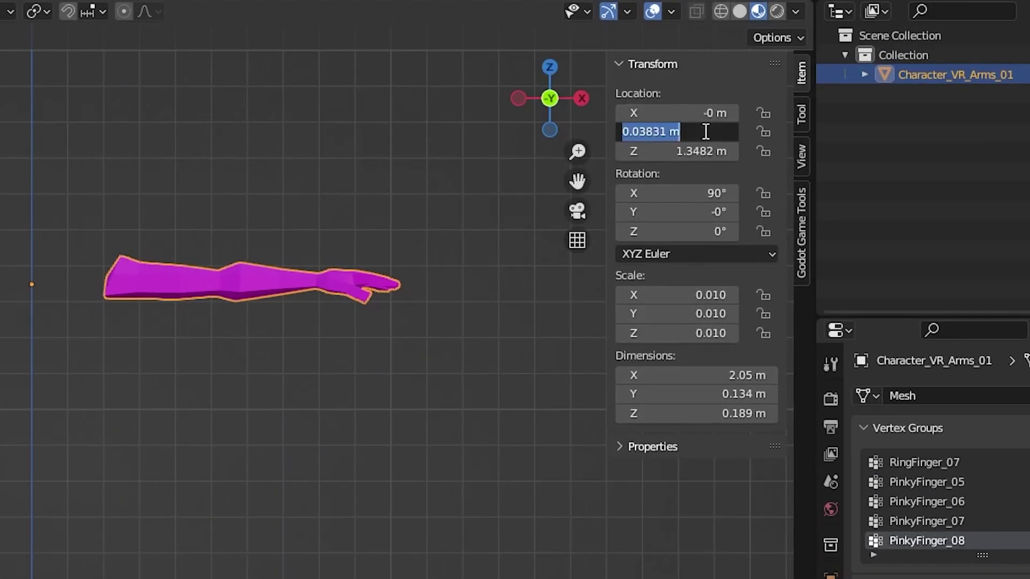
pyautogui.press('Return')
pyautogui.click(695, 154)
pyautogui.write('0')
pyautogui.press('Return')
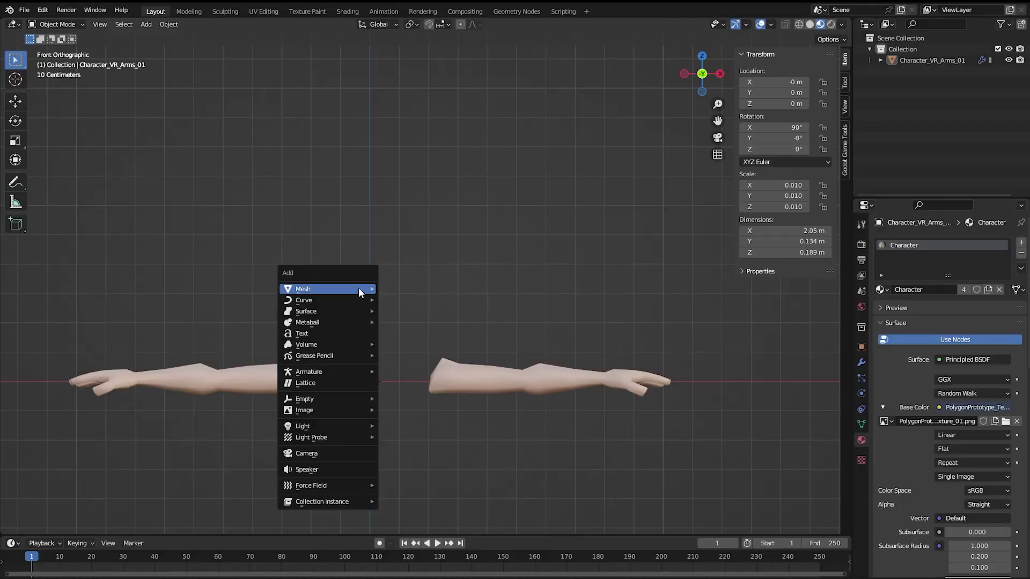
# - Add a Human (Meta-Rig) armature and lower it about 1.5 m along Z to line its shoulders up with the arms
pyautogui.moveTo(358, 287)
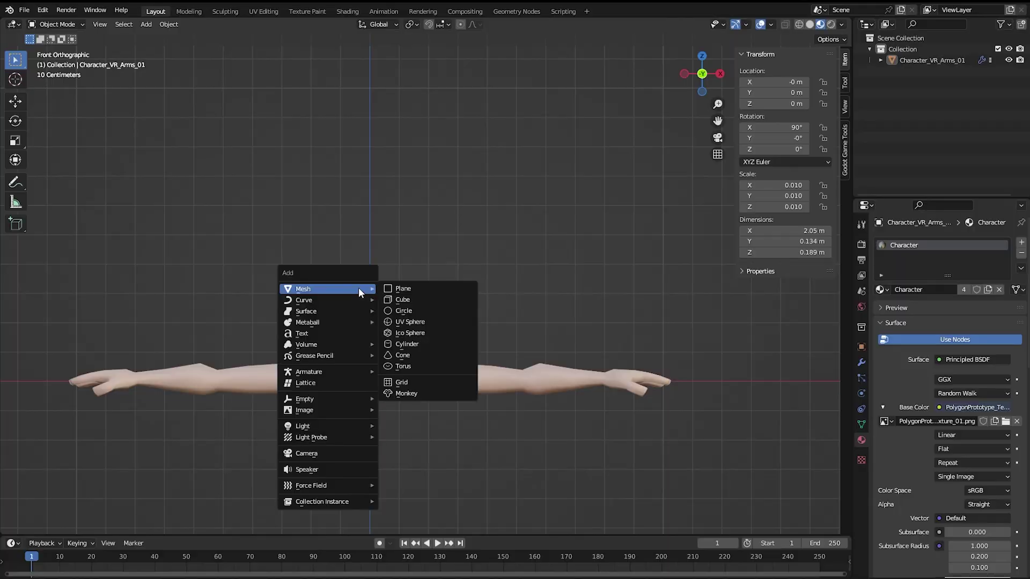
pyautogui.moveTo(368, 372)
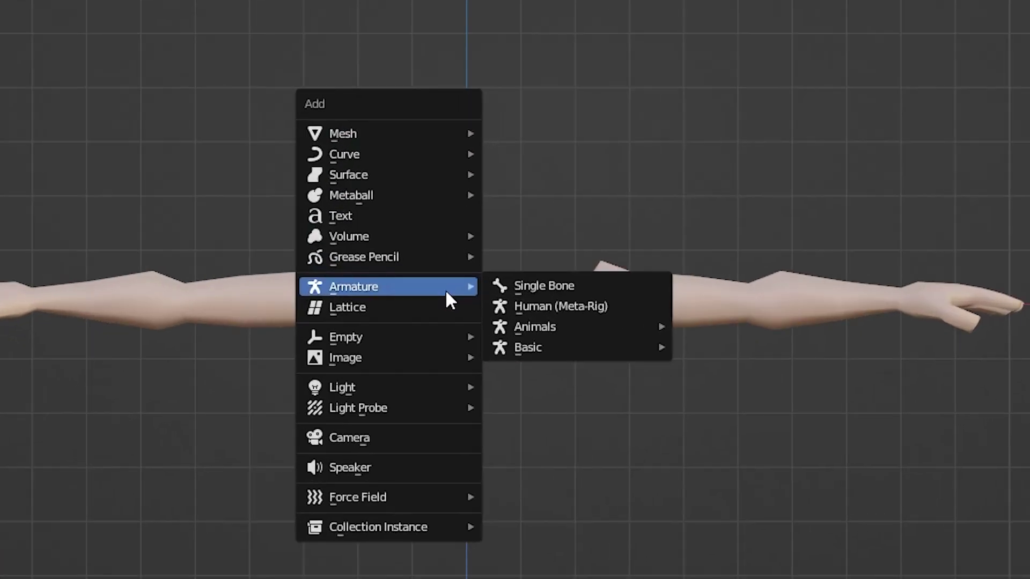
pyautogui.click(627, 304)
pyautogui.press('g')
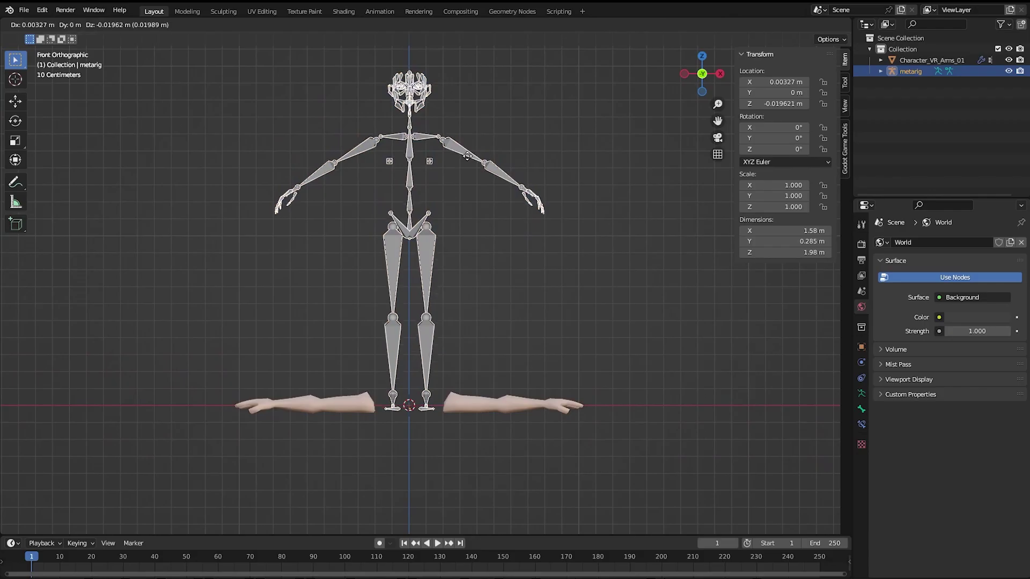
pyautogui.press('z')
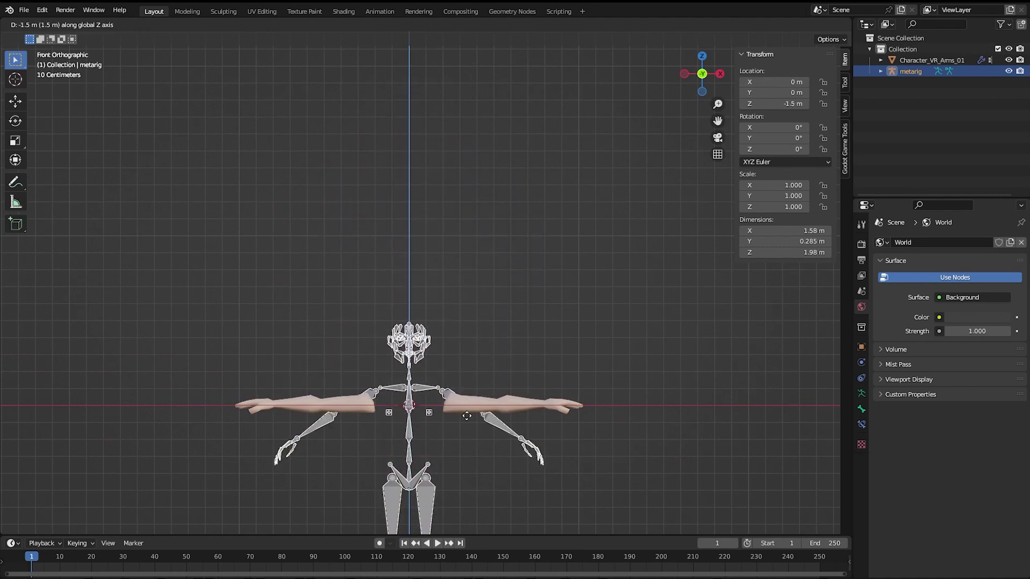
# - Delete all face bones of the metarig in Edit Mode
pyautogui.moveTo(349, 200); pyautogui.dragTo(464, 302)
pyautogui.press('x')
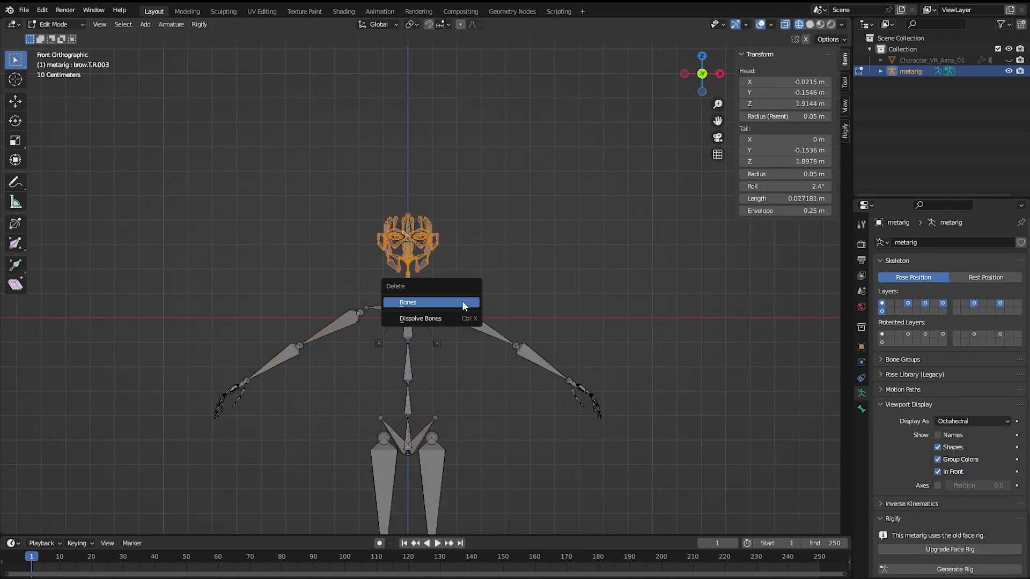
pyautogui.click(465, 305)
# - Delete the metarig's breast, lower spine, pelvis and leg bones
pyautogui.keyDown('shift'); pyautogui.moveTo(464, 306); pyautogui.dragTo(500, 152, button='middle'); pyautogui.keyUp('shift')
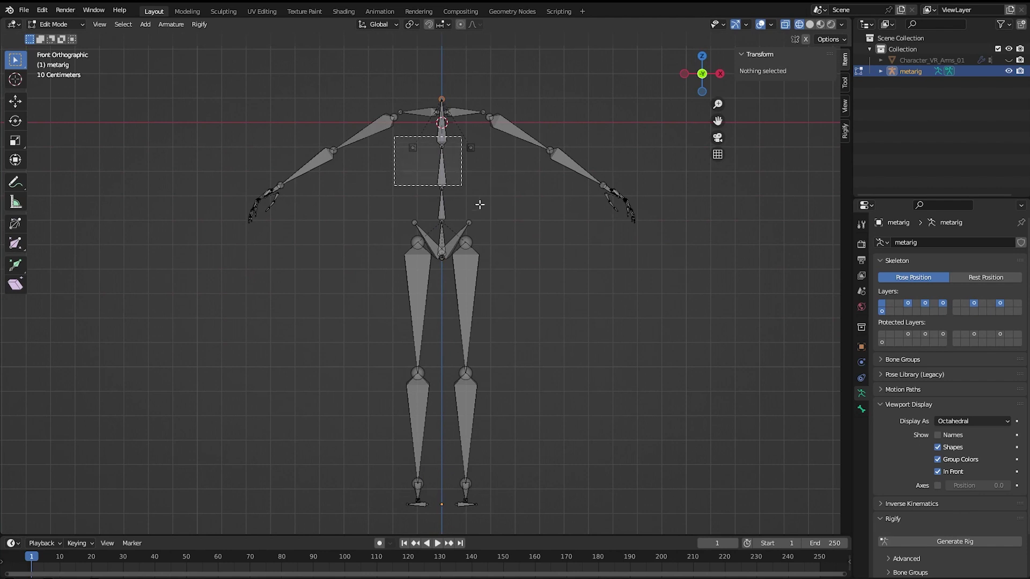
pyautogui.moveTo(479, 205); pyautogui.dragTo(484, 512)
pyautogui.press('x')
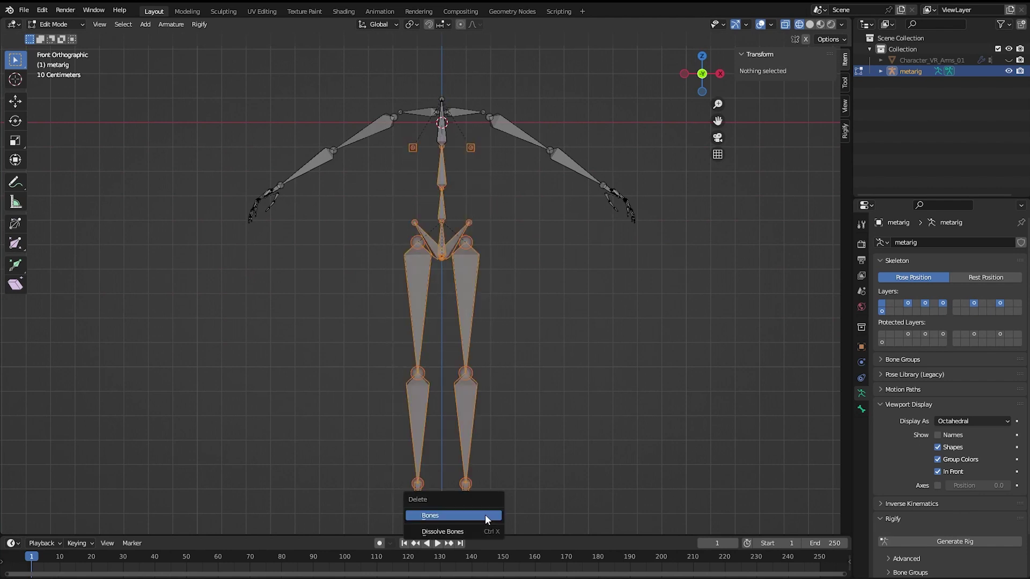
pyautogui.click(487, 519)
# - Place the hand bones inside the hand mesh in the front view and shift the forearm and hand bones along Y in the top view
pyautogui.keyDown('shift'); pyautogui.moveTo(506, 145); pyautogui.dragTo(459, 295, button='middle'); pyautogui.keyUp('shift')
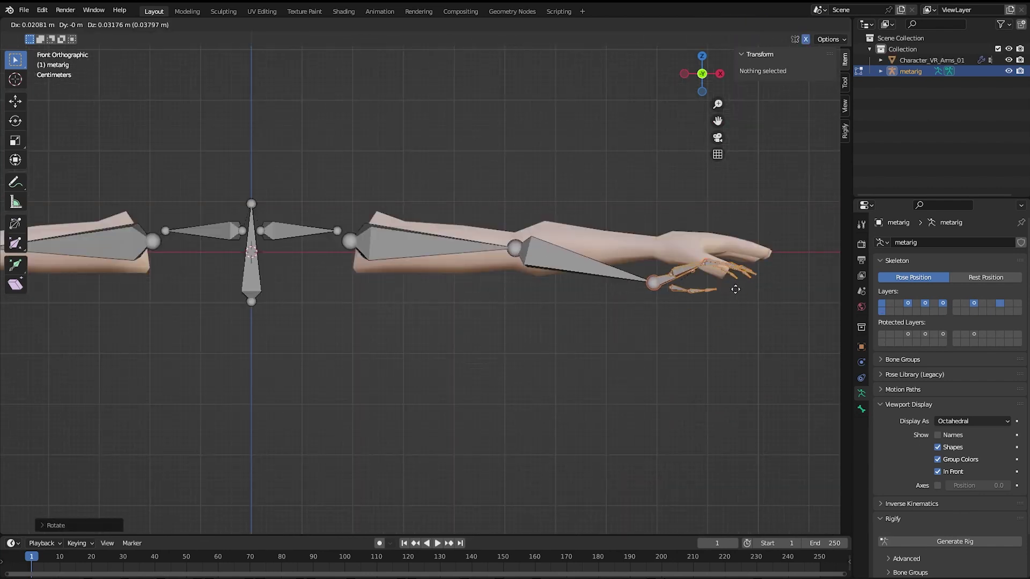
pyautogui.click(781, 230)
pyautogui.press('KP_7')
pyautogui.keyDown('shift'); pyautogui.moveTo(775, 234); pyautogui.dragTo(642, 255, button='middle'); pyautogui.keyUp('shift')
pyautogui.moveTo(359, 327); pyautogui.dragTo(633, 219)
pyautogui.press('g')
pyautogui.press('y')
pyautogui.click(620, 251)
# - Shift the upper arm's shoulder and elbow joints along Y to centre them in the arm mesh
pyautogui.moveTo(188, 252); pyautogui.dragTo(332, 327)
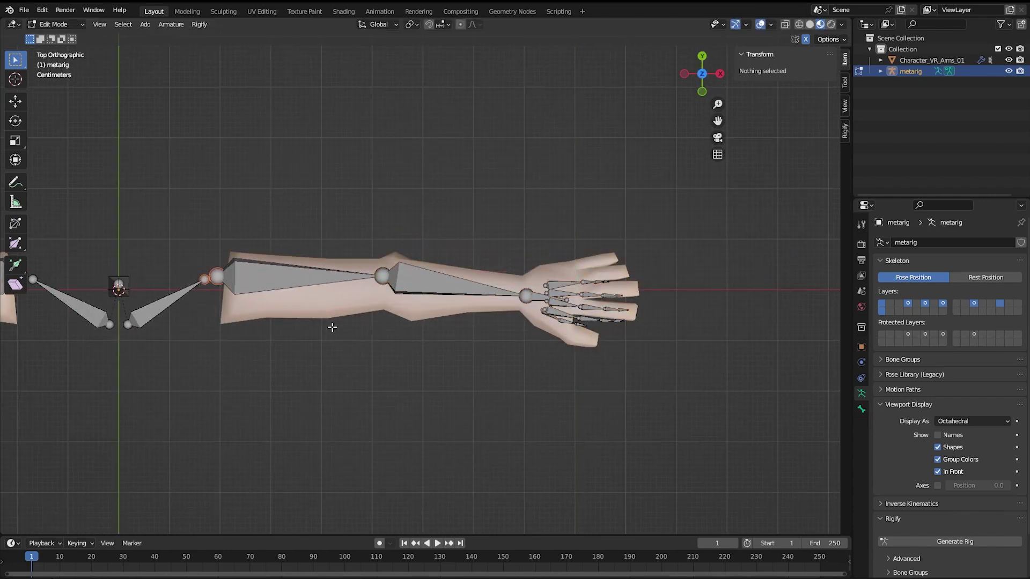
pyautogui.press('g')
pyautogui.press('y')
pyautogui.click(338, 339)
pyautogui.moveTo(413, 218); pyautogui.dragTo(367, 292)
pyautogui.press('g')
pyautogui.press('y')
pyautogui.click(370, 296)
# - Delete the middle and ring finger bones from the metarig's hand
pyautogui.moveTo(512, 240); pyautogui.dragTo(663, 355)
pyautogui.scroll(4, 685, 280)
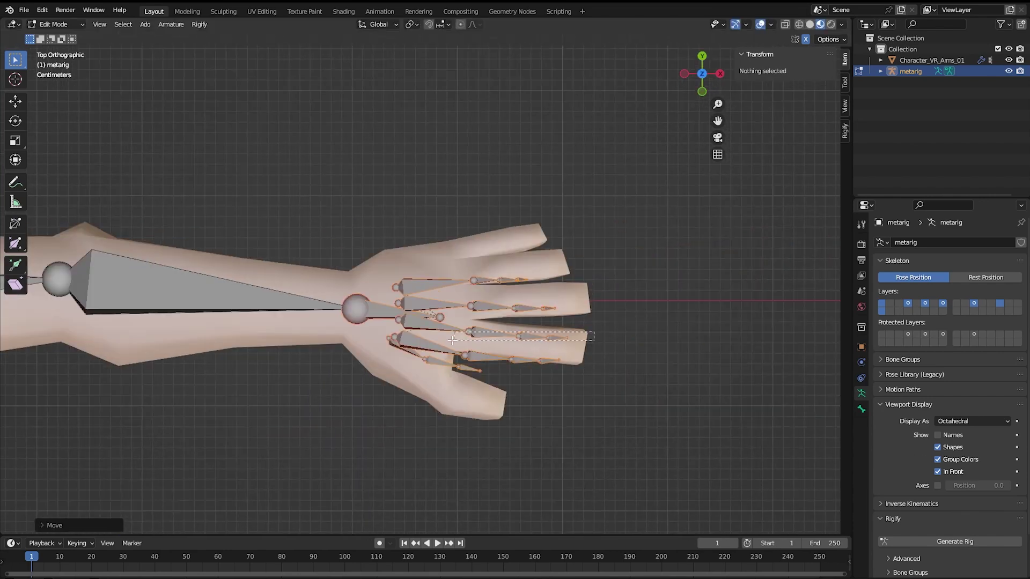
pyautogui.moveTo(452, 341); pyautogui.dragTo(455, 339)
pyautogui.press('w')
pyautogui.press('x')
pyautogui.click(454, 332)
pyautogui.moveTo(553, 309); pyautogui.dragTo(465, 307)
pyautogui.press('x')
pyautogui.click(456, 307)
# - Move the index finger bones along Y towards the middle of the hand
pyautogui.scroll(2, 526, 312)
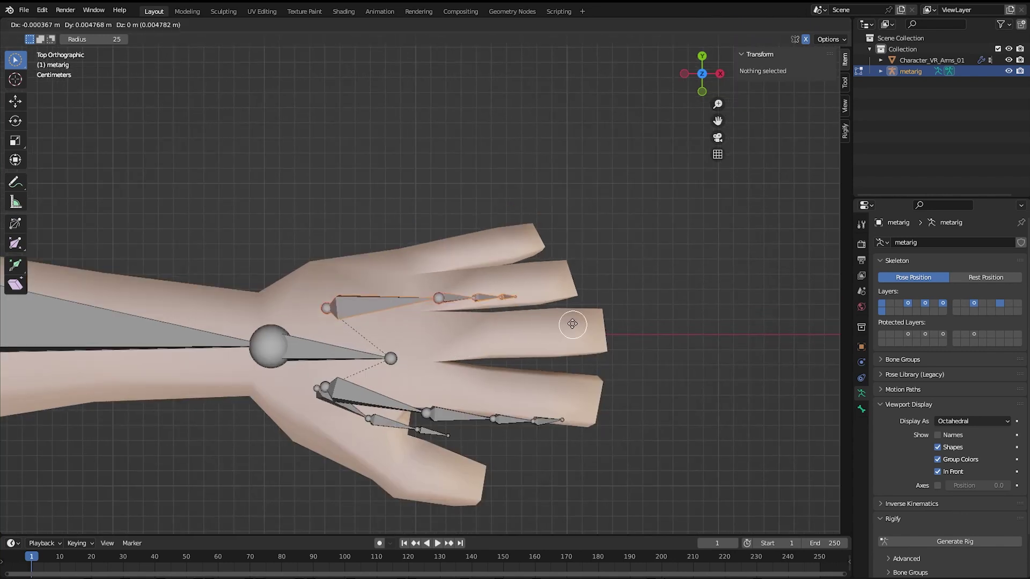
pyautogui.rightClick(581, 342)
pyautogui.moveTo(614, 423); pyautogui.dragTo(375, 400)
pyautogui.press('g')
pyautogui.press('y')
pyautogui.click(548, 375)
# - Move and rotate the thumb bones to follow the thumb of the hand mesh
pyautogui.moveTo(448, 434); pyautogui.dragTo(352, 413)
pyautogui.press('g')
pyautogui.click(343, 441)
pyautogui.press('r')
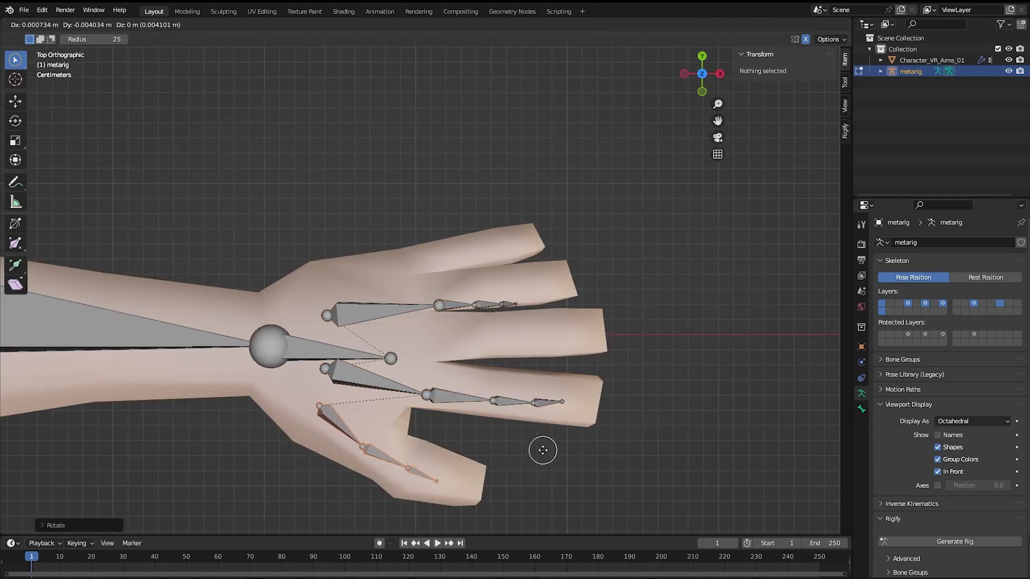
pyautogui.click(543, 451)
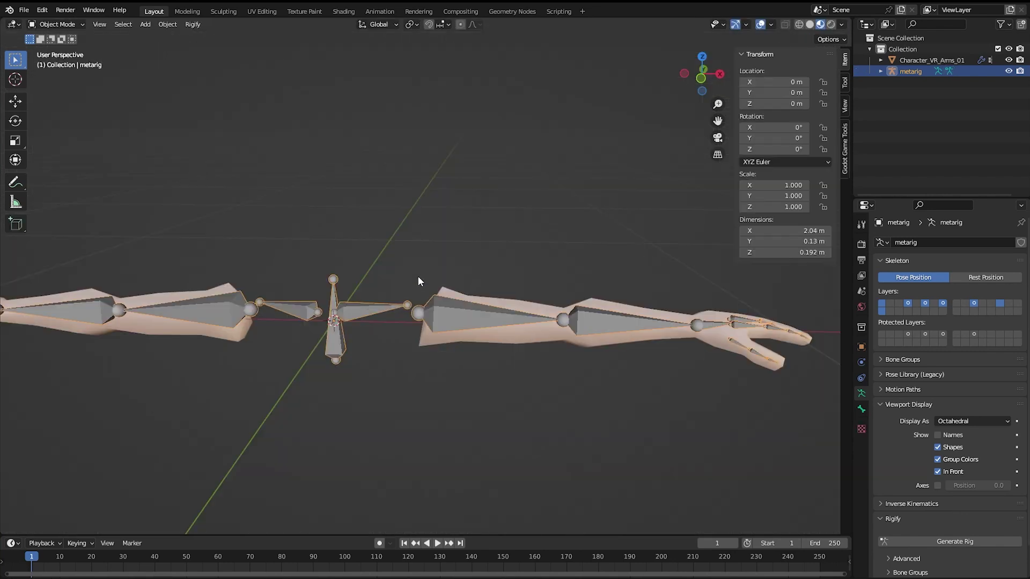
# - Apply all transforms to the metarig and to the arm mesh
pyautogui.hotkey('ctrl', 'a')
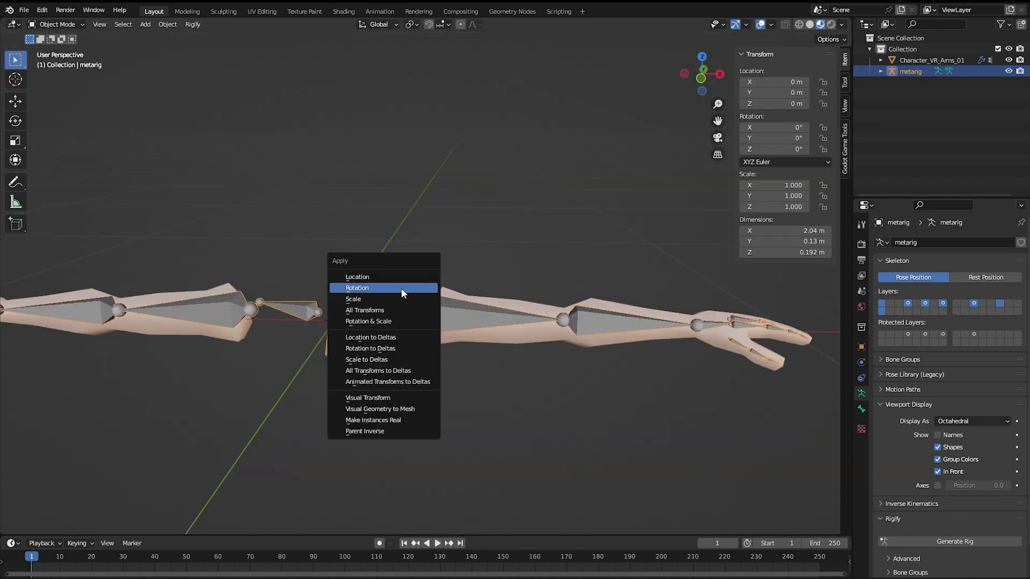
pyautogui.click(392, 310)
pyautogui.click(511, 337)
pyautogui.hotkey('ctrl', 'a')
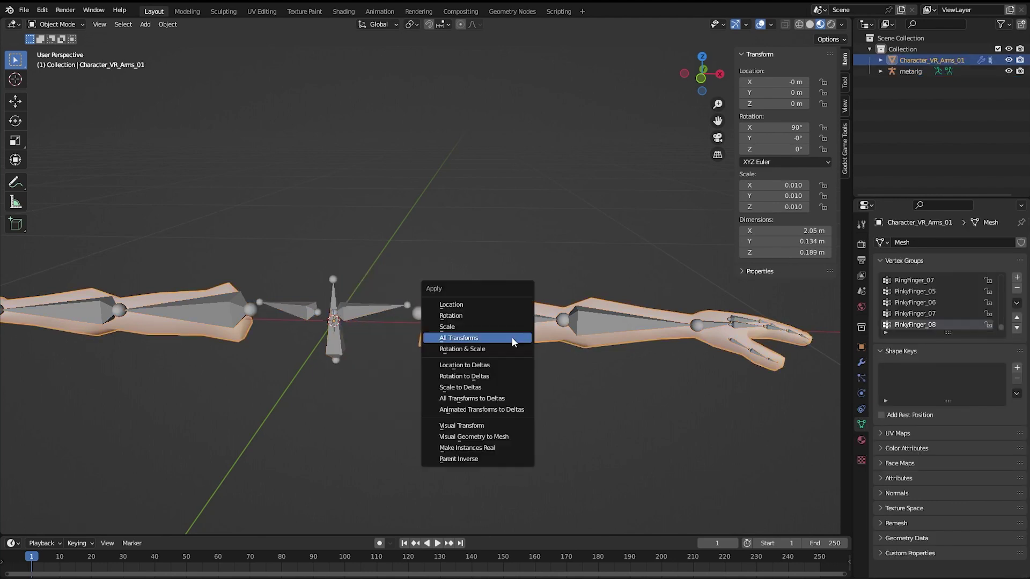
pyautogui.click(510, 337)
pyautogui.click(490, 214)
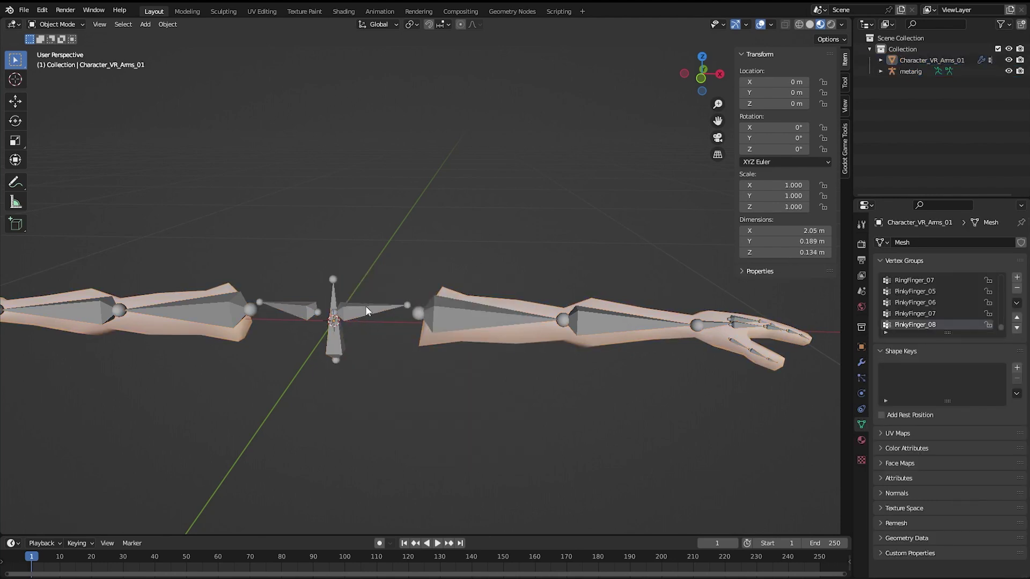
# - Generate the Rigify control rig from the metarig, and hide the metarig
pyautogui.click(366, 306)
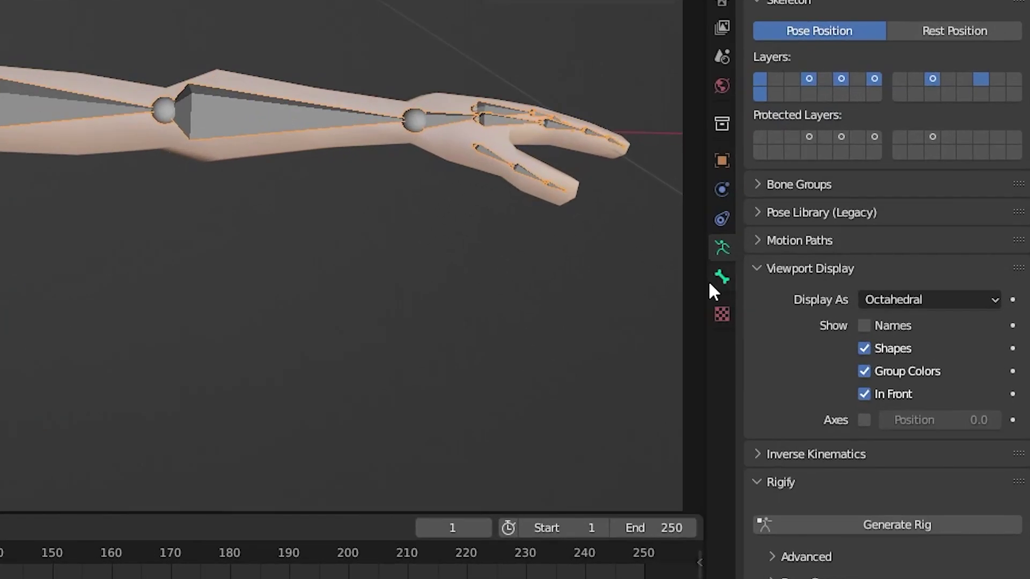
pyautogui.scroll(-3, 768, 370)
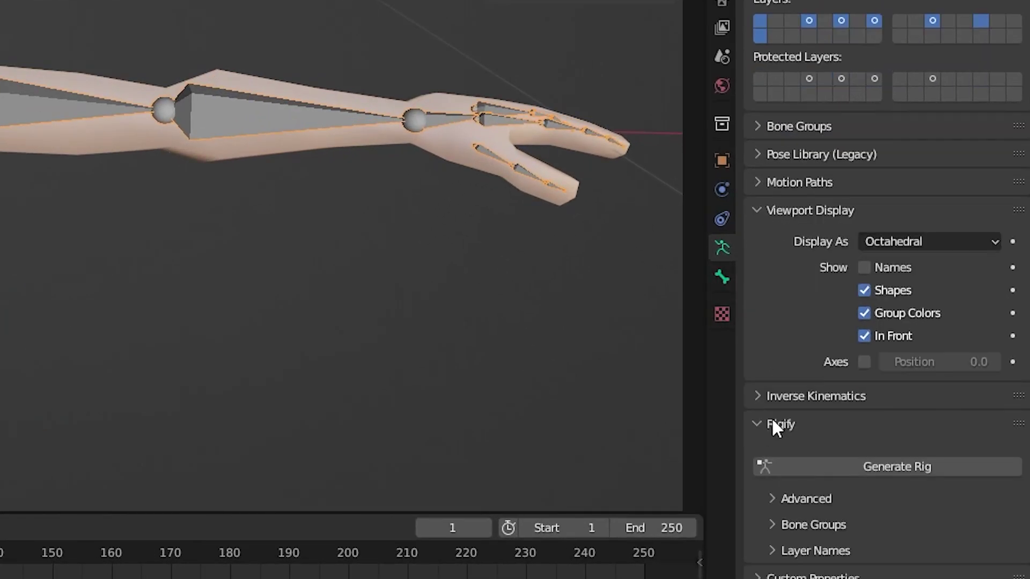
pyautogui.click(828, 465)
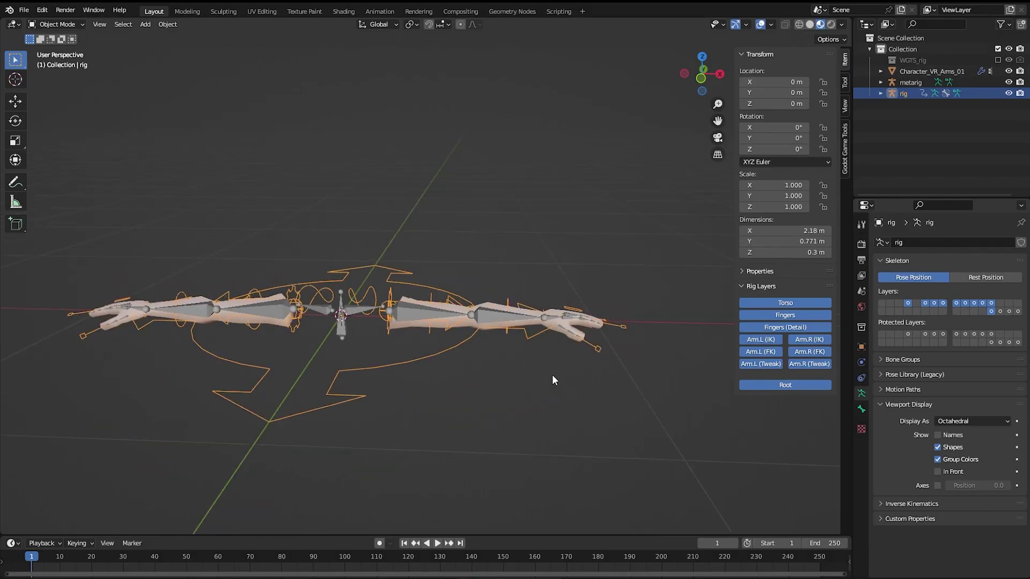
pyautogui.click(366, 321)
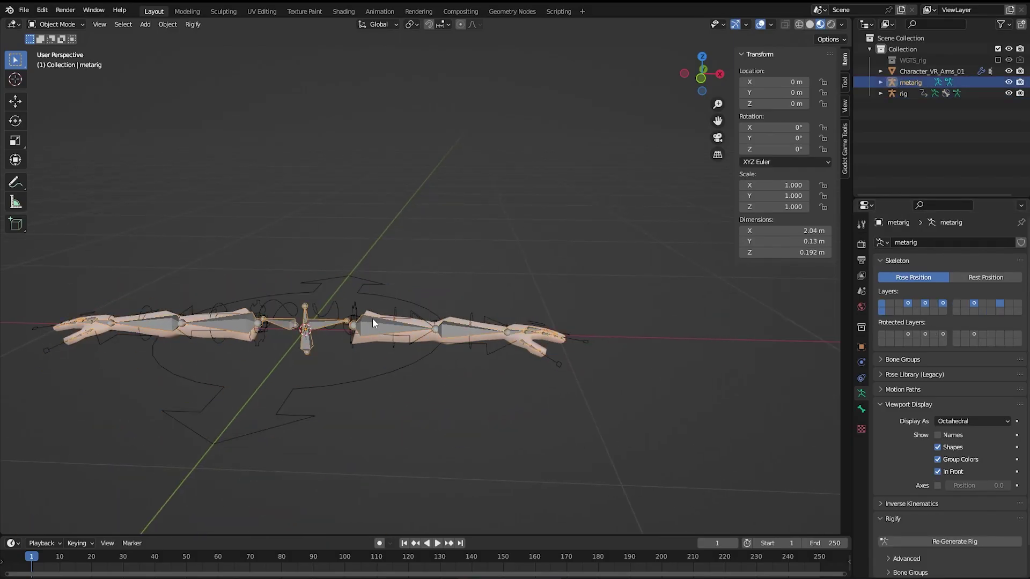
pyautogui.press('h')
# - Parent the arm mesh to the generated rig using Armature Deform With Automatic Weights
pyautogui.click(372, 318)
pyautogui.moveTo(470, 367); pyautogui.dragTo(446, 356, button='middle')
pyautogui.scroll(2, 445, 356)
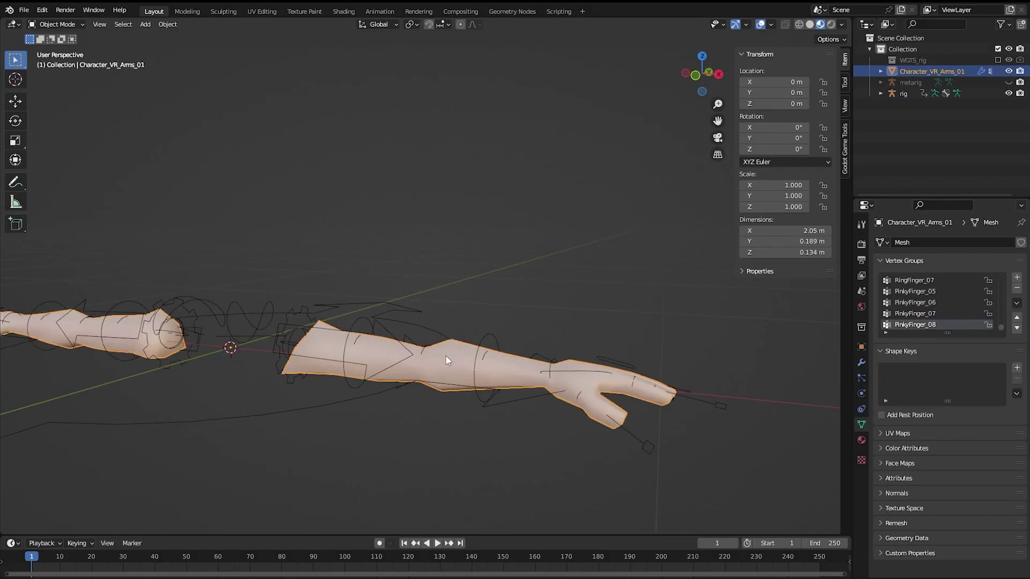
pyautogui.keyDown('shift'); pyautogui.click(364, 319); pyautogui.keyUp('shift')
pyautogui.hotkey('ctrl', 'p')
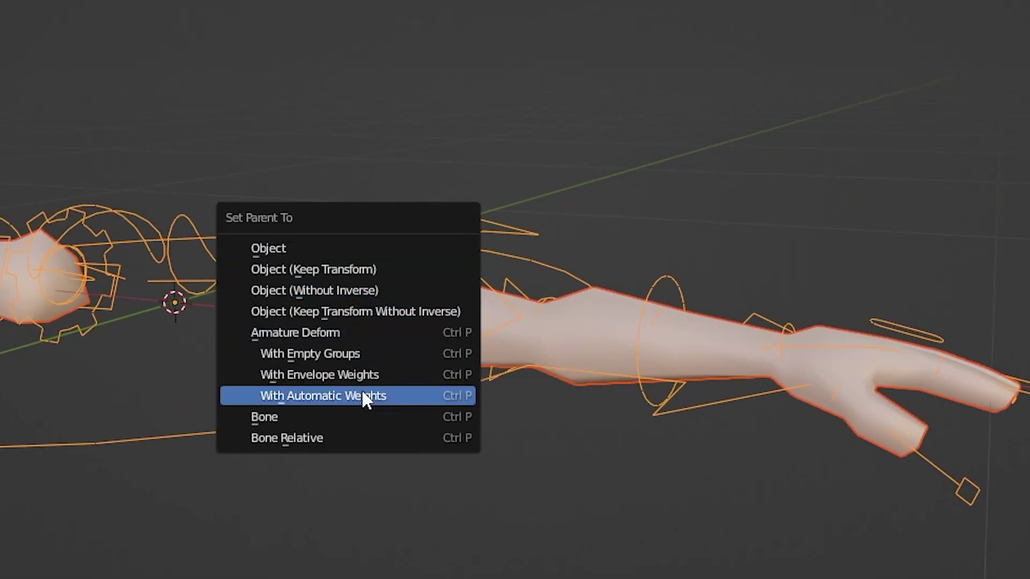
pyautogui.click(363, 396)
# - Test the arm deformation by moving the left hand's IK control in Pose Mode, and cancel the move
pyautogui.click(389, 342)
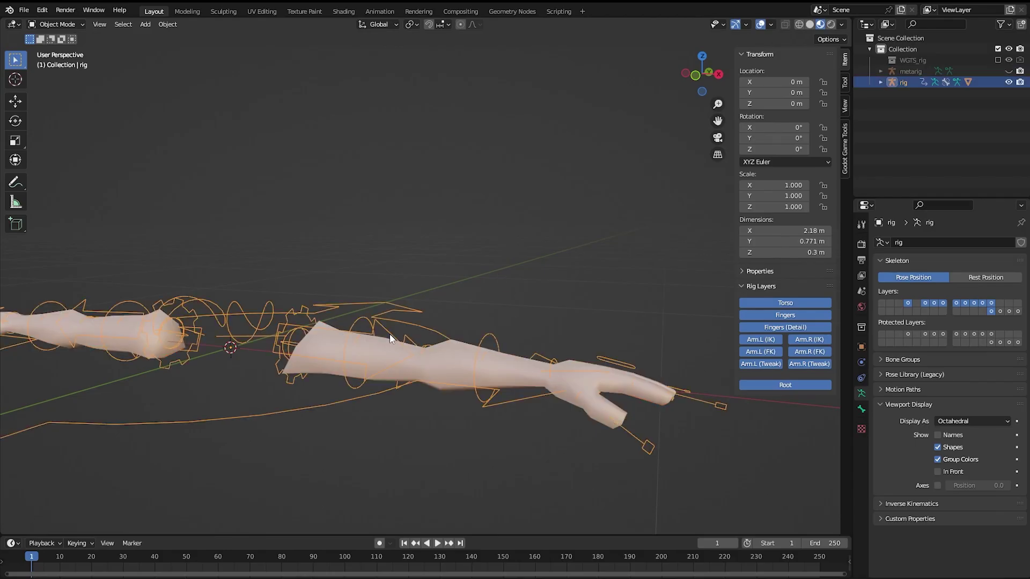
pyautogui.hotkey('ctrl', 'Tab')
pyautogui.click(583, 369)
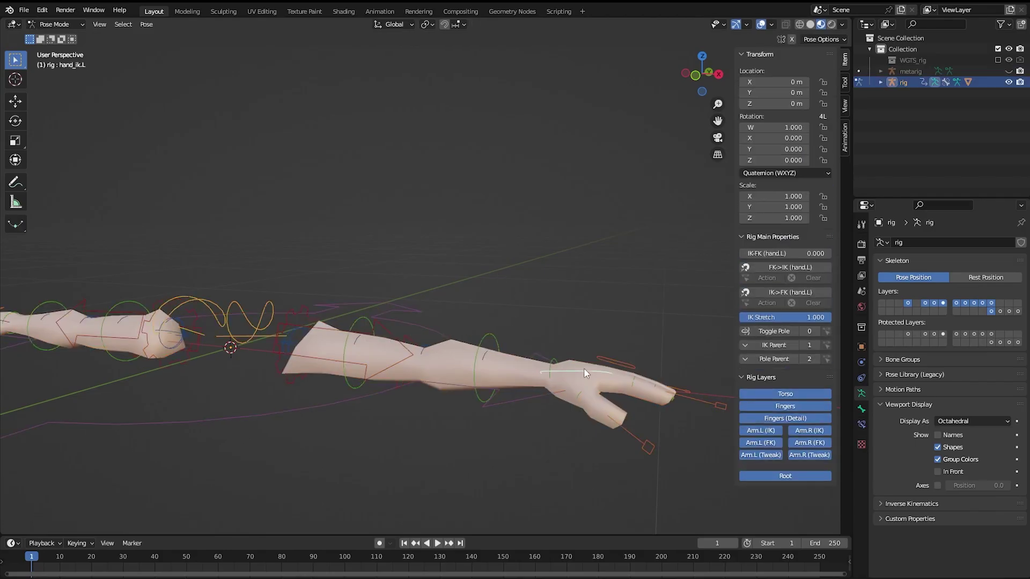
pyautogui.press('g')
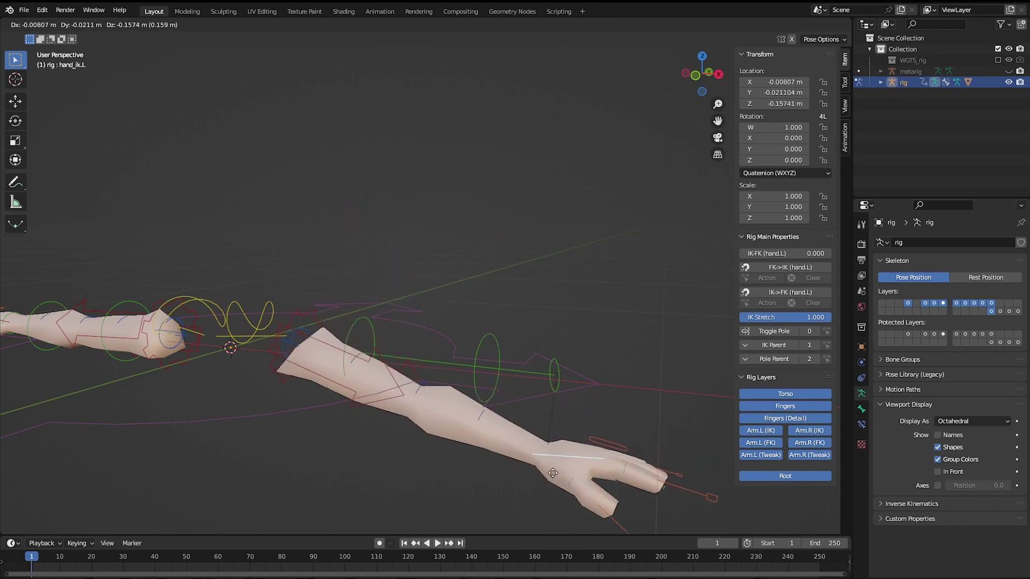
pyautogui.rightClick(545, 348)
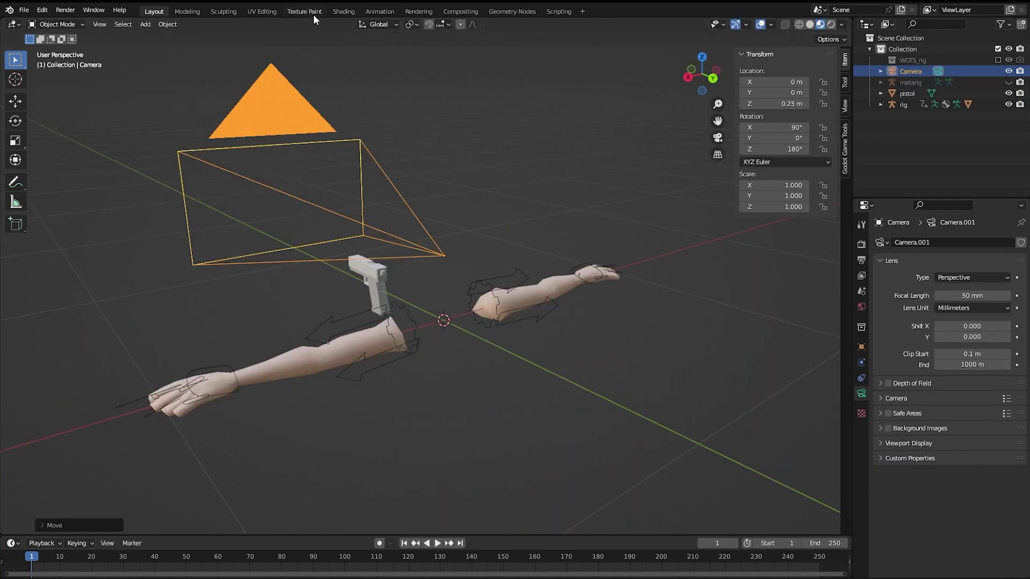
# - Put the rig in Pose Mode, select the right hand's IK control and enable X-axis mirroring for posing
pyautogui.scroll(1, 395, 168)
pyautogui.keyDown('shift'); pyautogui.moveTo(629, 238); pyautogui.dragTo(622, 282, button='middle'); pyautogui.keyUp('shift')
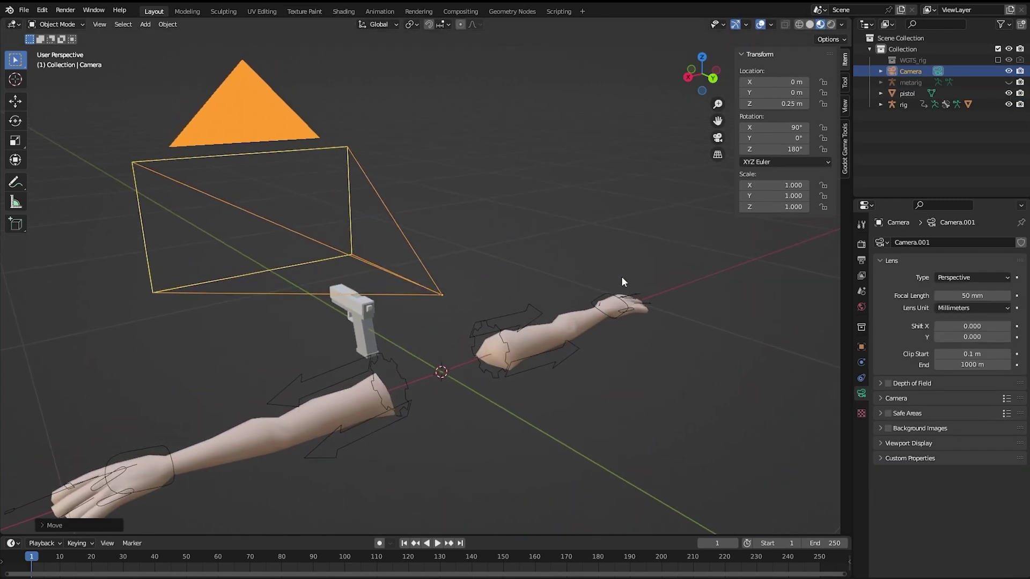
pyautogui.click(539, 310)
pyautogui.hotkey('ctrl', 'Tab')
pyautogui.moveTo(552, 297); pyautogui.dragTo(609, 330, button='middle')
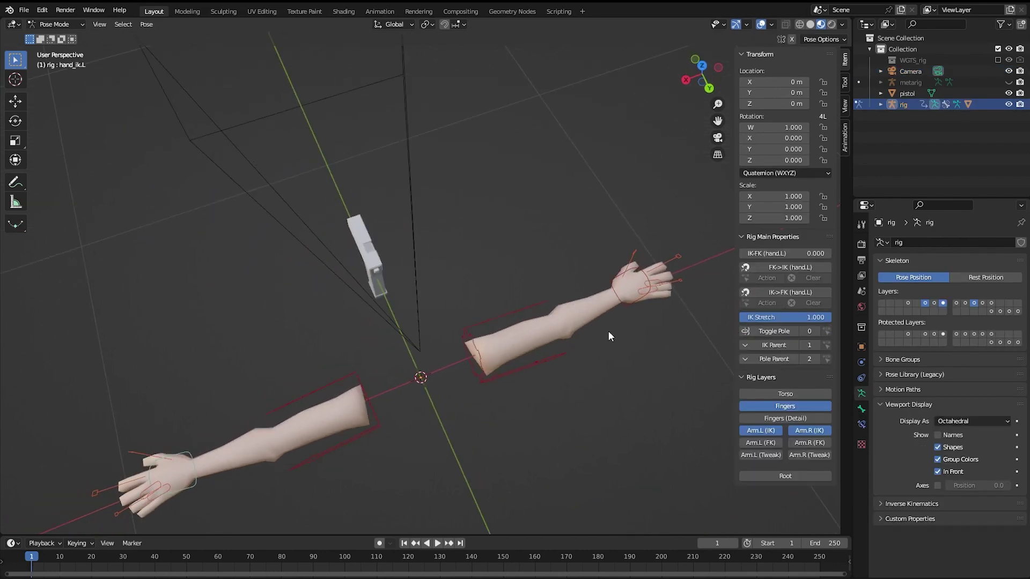
pyautogui.click(621, 299)
pyautogui.click(829, 65)
# - Move the mirrored hand IK controls forward to either side of the pistol and set IK Stretch to 0
pyautogui.press('g')
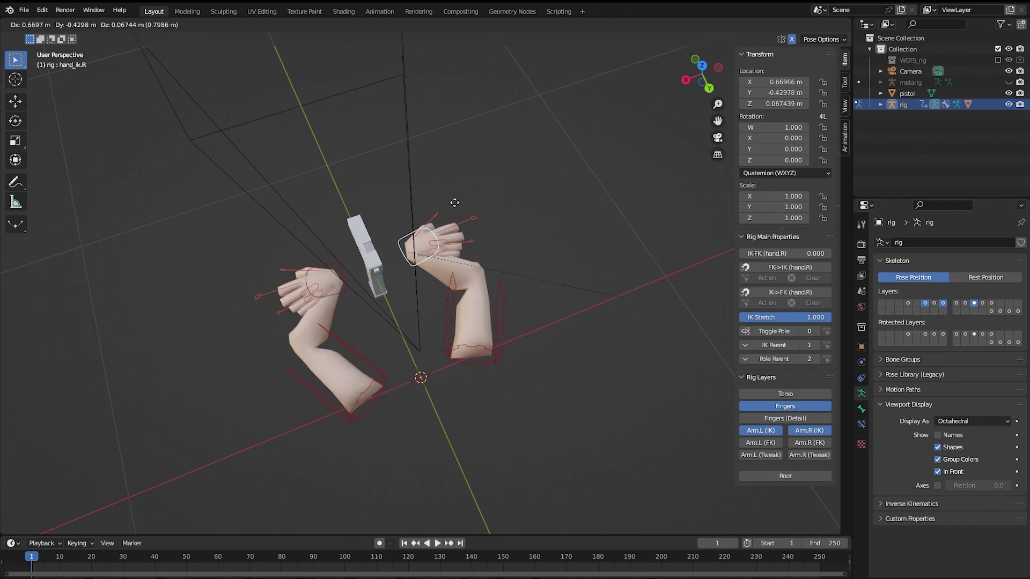
pyautogui.click(457, 200)
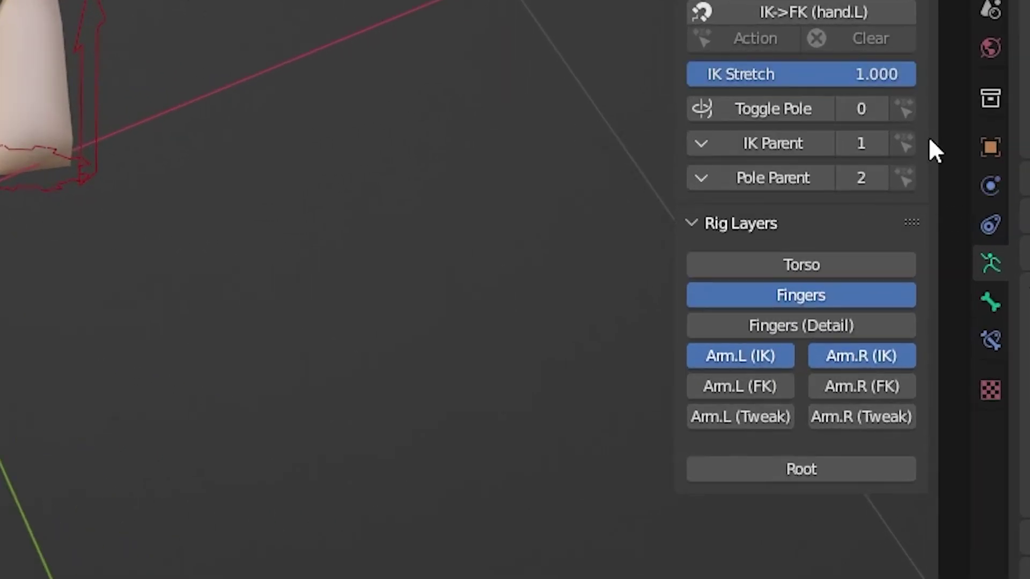
pyautogui.moveTo(912, 74); pyautogui.dragTo(690, 74)
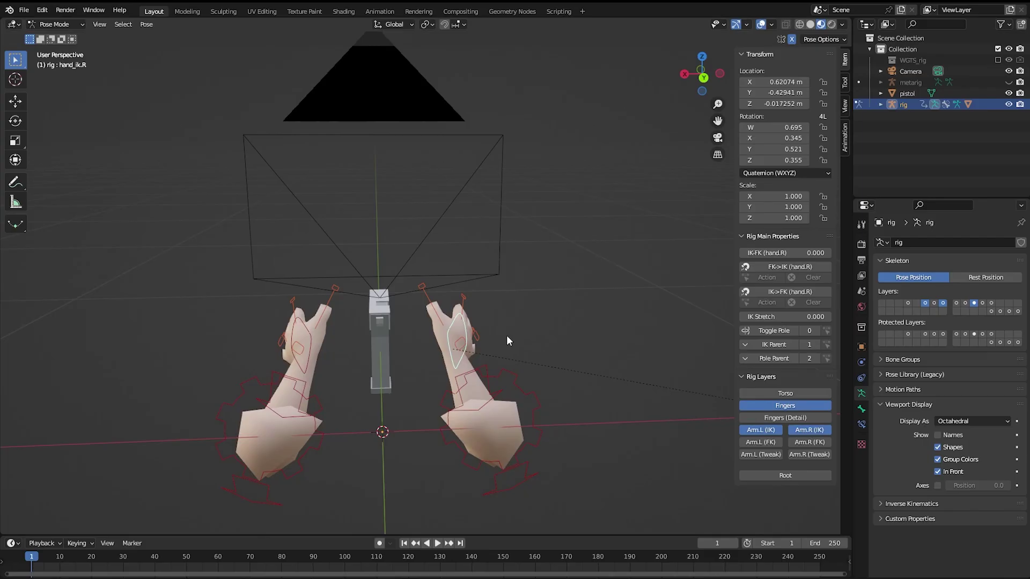
# - Adjust the height of the hand IK controls along Z, and switch to the Animation workspace
pyautogui.moveTo(506, 338); pyautogui.dragTo(343, 290, button='middle')
pyautogui.press('g')
pyautogui.press('z')
pyautogui.click(340, 29)
pyautogui.click(380, 11)
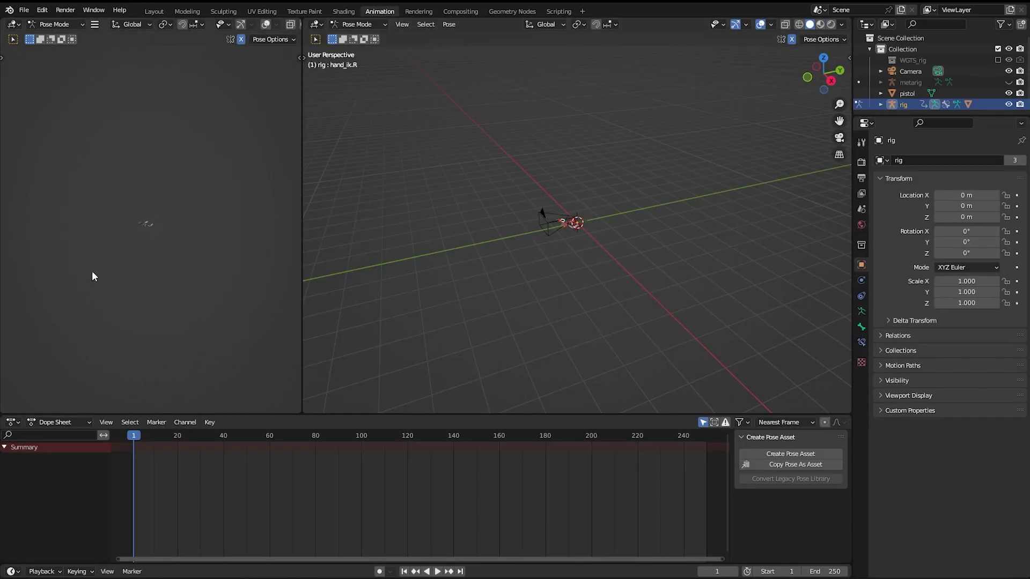
pyautogui.scroll(-3, 470, 278)
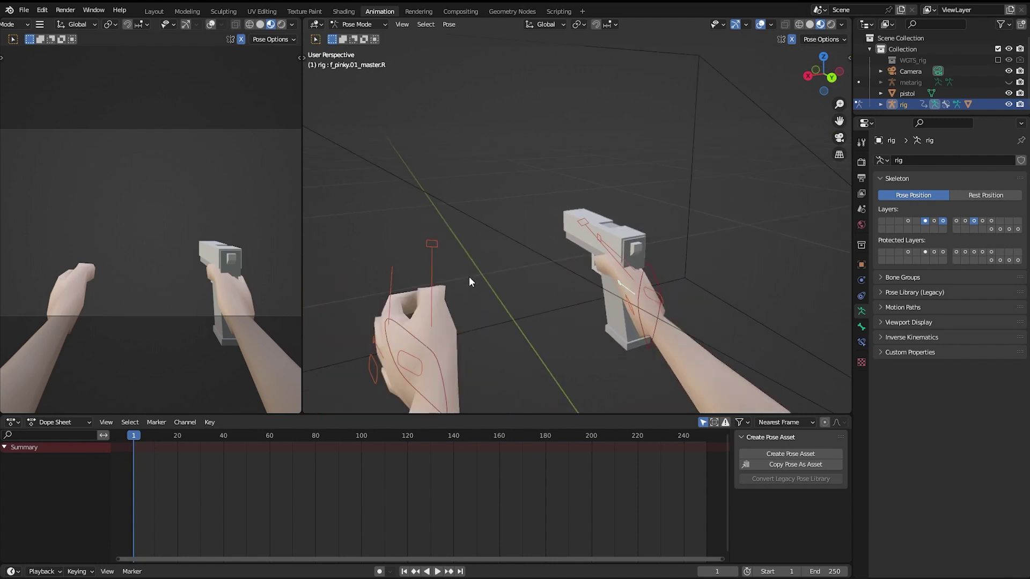
# - Parent the pistol to the right hand's IK control bone using the Bone parenting option
pyautogui.hotkey('ctrl', 'Tab')
pyautogui.click(622, 236)
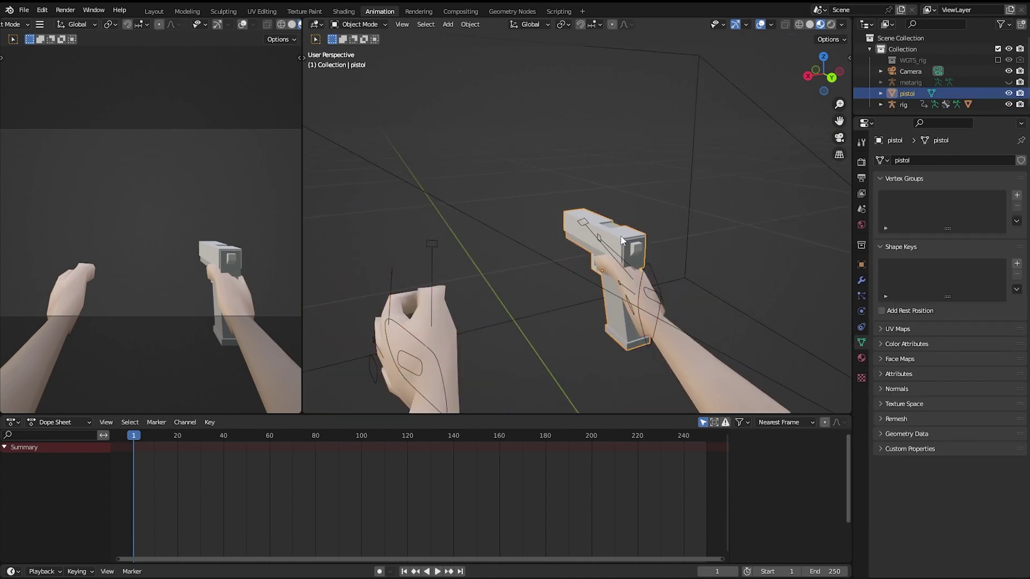
pyautogui.scroll(3, 614, 257)
pyautogui.keyDown('shift'); pyautogui.moveTo(614, 256); pyautogui.dragTo(528, 225, button='middle'); pyautogui.keyUp('shift')
pyautogui.moveTo(575, 259); pyautogui.dragTo(655, 239, button='middle')
pyautogui.click(655, 239)
pyautogui.hotkey('ctrl', 'Tab')
pyautogui.click(656, 238)
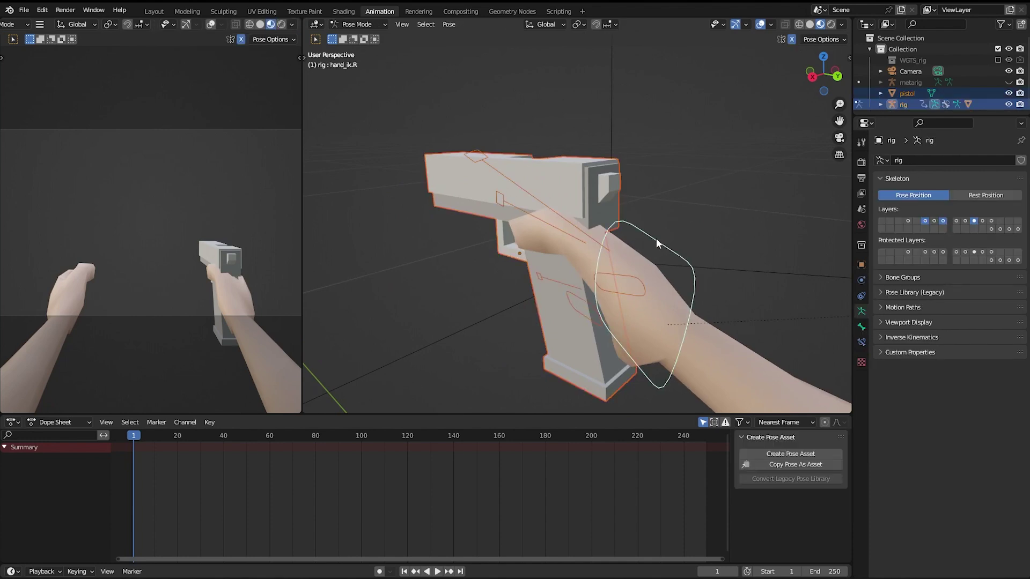
pyautogui.hotkey('ctrl', 'p')
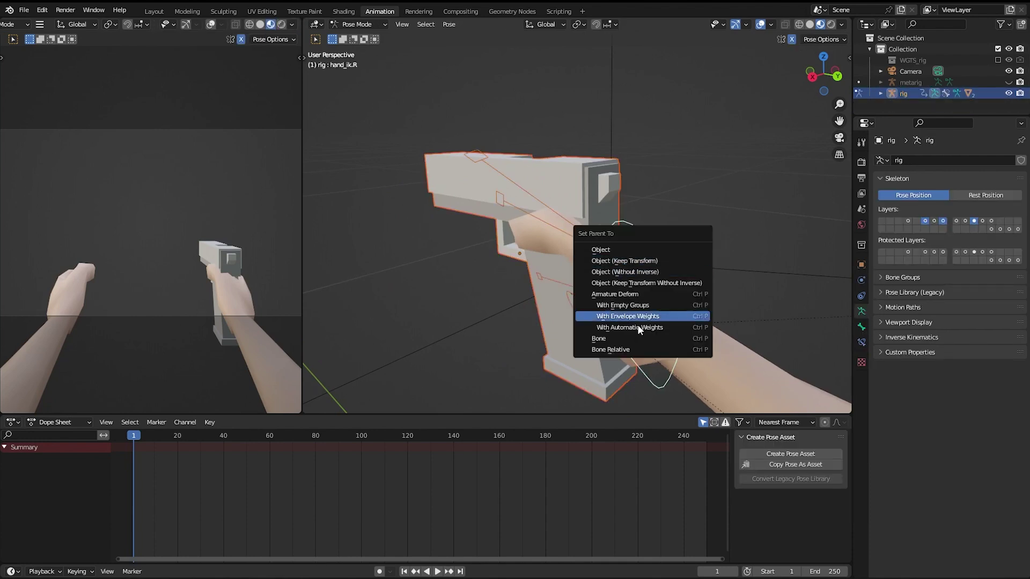
pyautogui.click(621, 336)
# - Rotate the left hand's IK control so the hand supports the pistol grip
pyautogui.press('r')
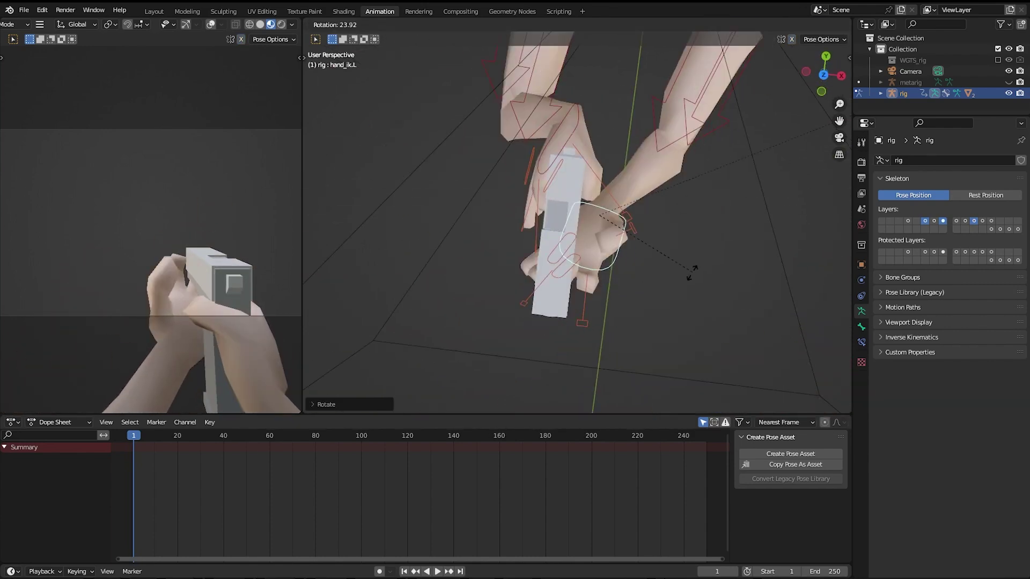
pyautogui.click(573, 261)
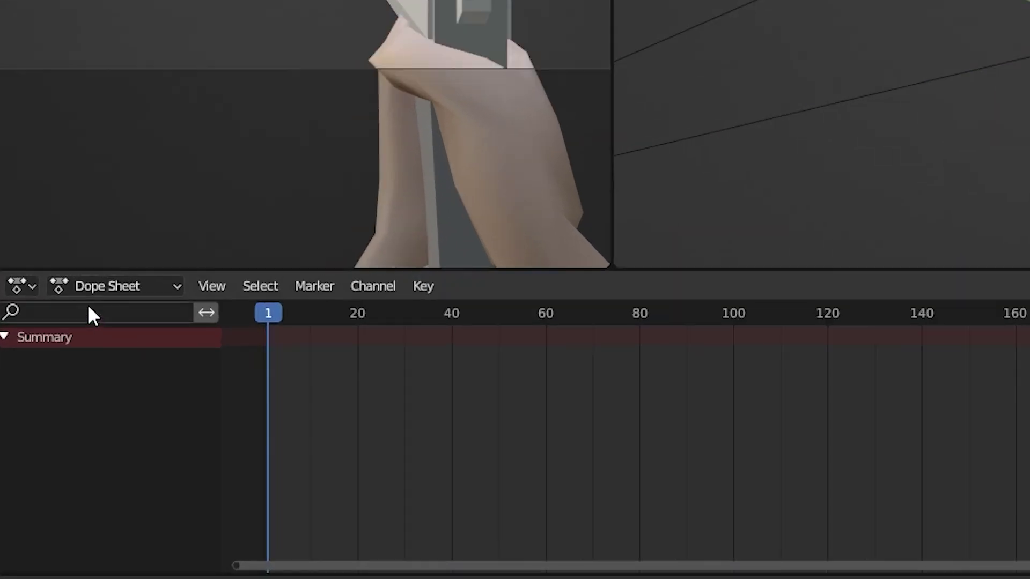
# - Create an action named Idle with a fake user in the Action Editor and keyframe the rig's controls at frame 1
pyautogui.click(61, 421)
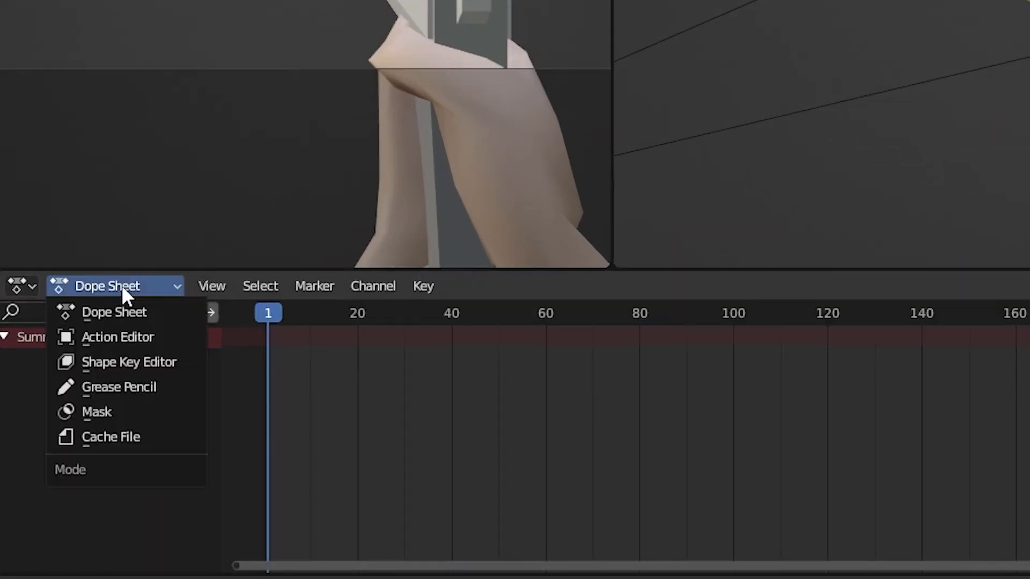
pyautogui.click(114, 338)
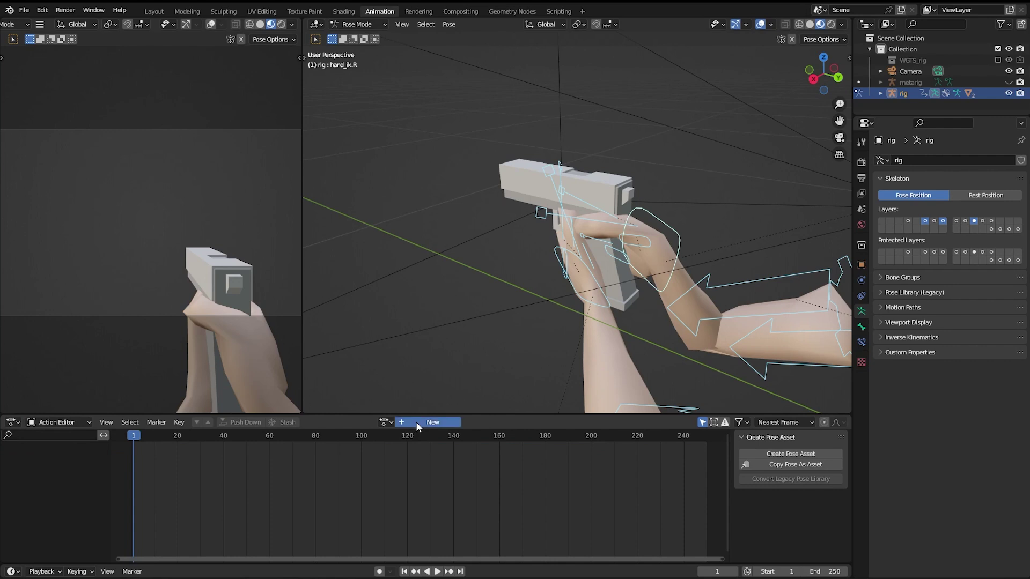
pyautogui.click(416, 421)
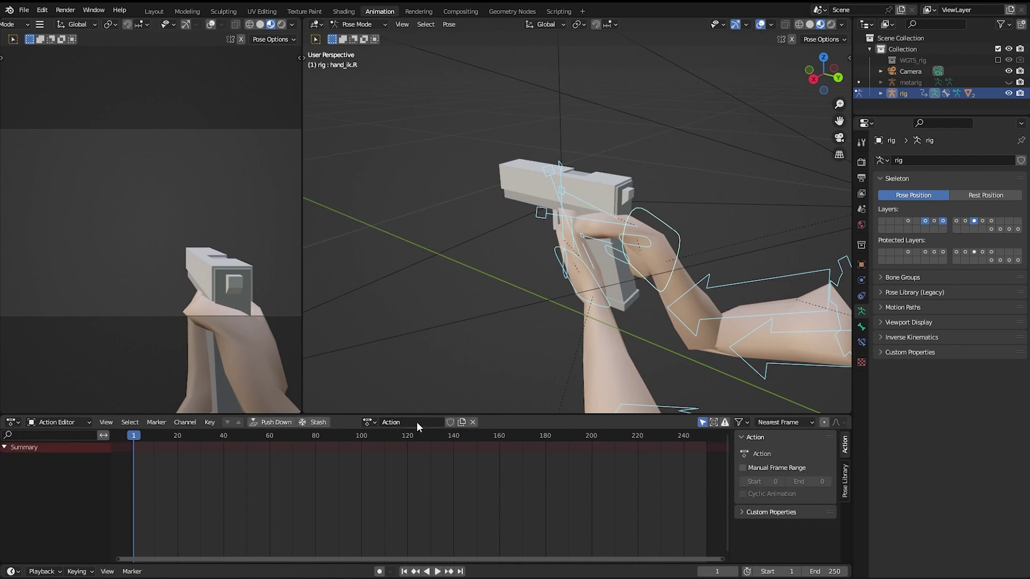
pyautogui.doubleClick(433, 421)
pyautogui.press('BackSpace')
pyautogui.click(450, 423)
pyautogui.press('i')
pyautogui.click(550, 348)
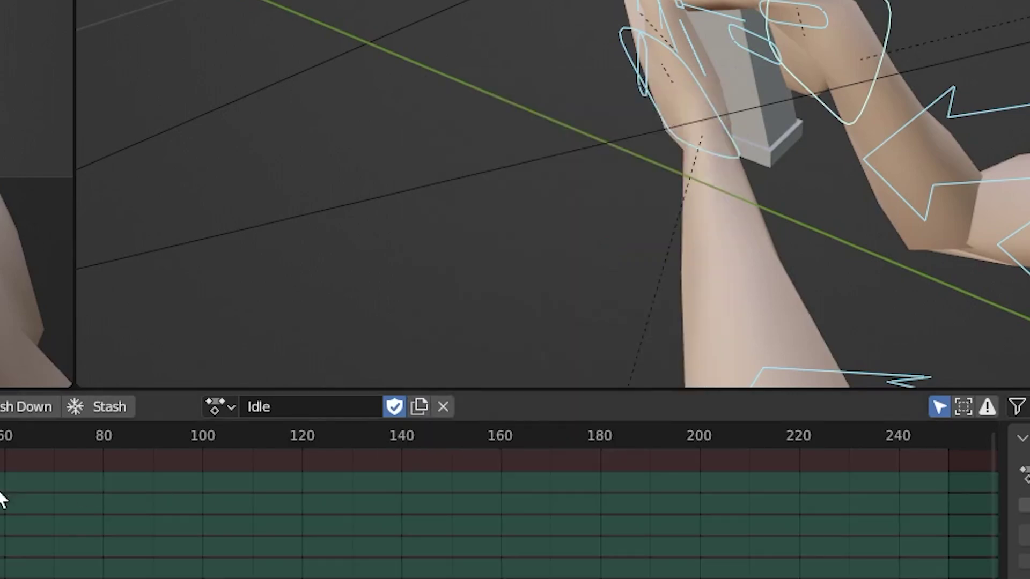
# - Set the animation's end frame to 60 and insert a Location, Rotation & Scale keyframe at frame 60
pyautogui.moveTo(134, 436); pyautogui.dragTo(266, 451)
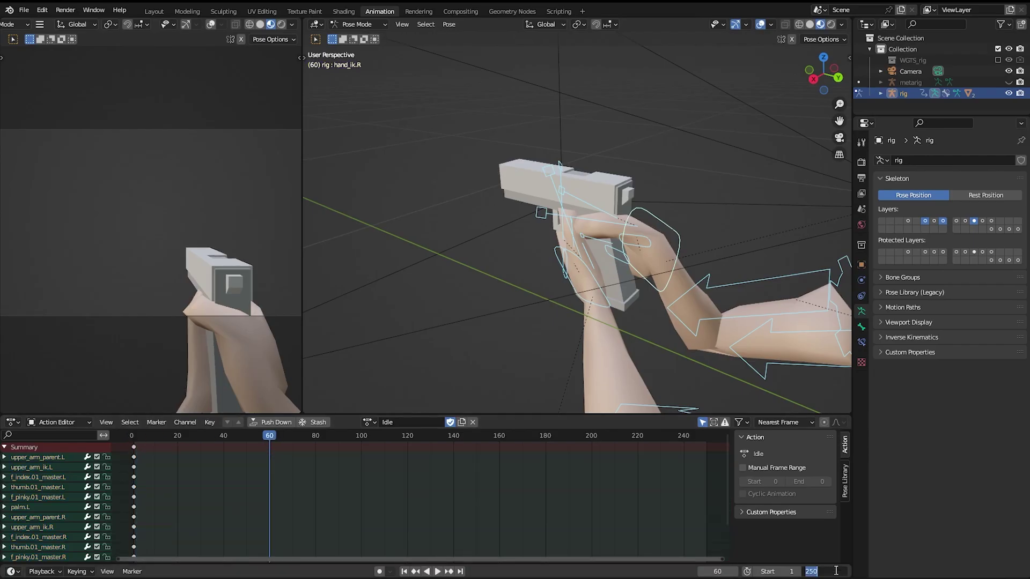
pyautogui.write('60')
pyautogui.press('Return')
pyautogui.press('i')
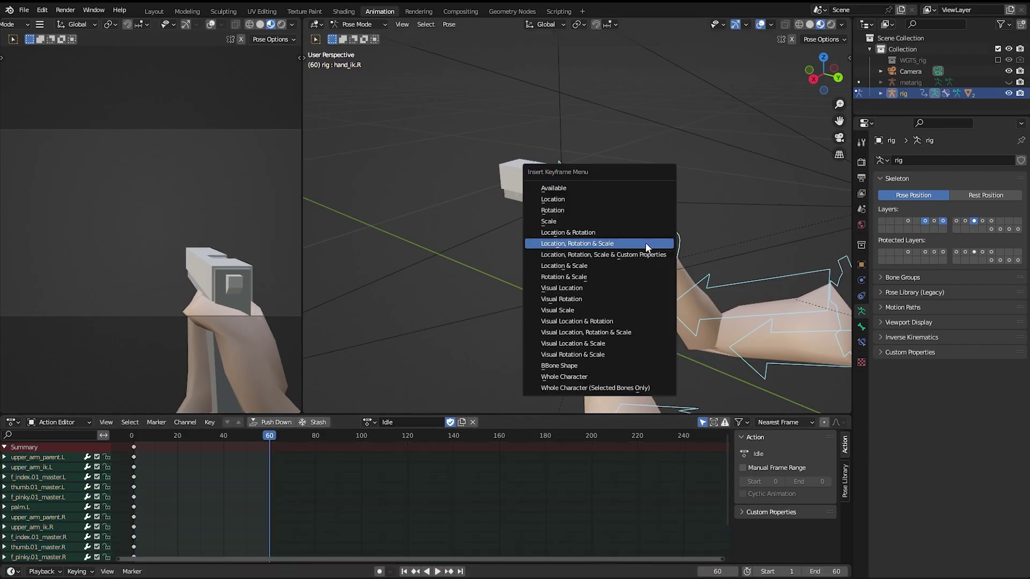
pyautogui.click(649, 245)
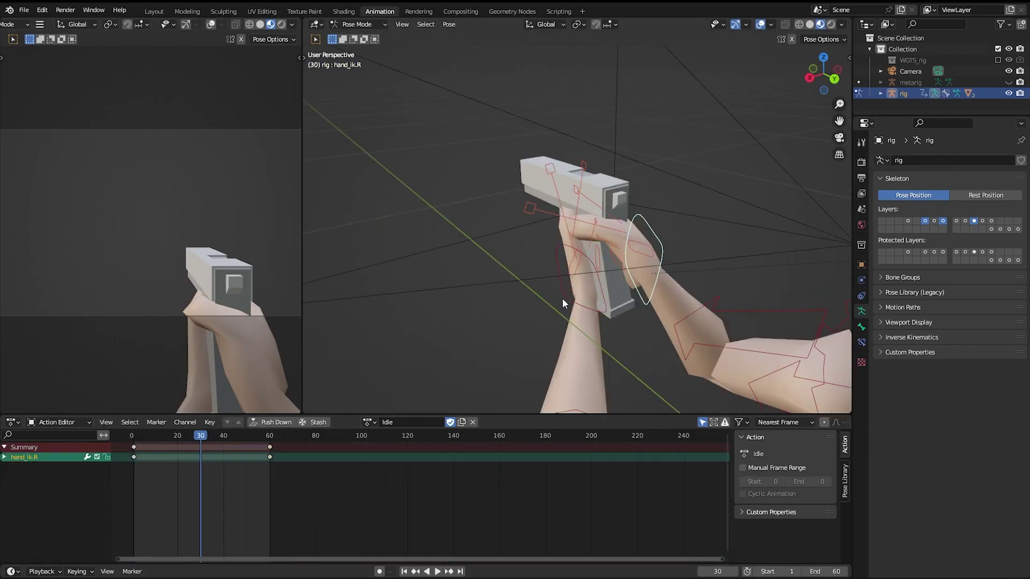
# - Slightly move and rotate the hand IK controls at frame 30 to create the idle sway pose
pyautogui.press('g')
pyautogui.click(712, 213)
pyautogui.press('r')
pyautogui.press('x')
pyautogui.press('y')
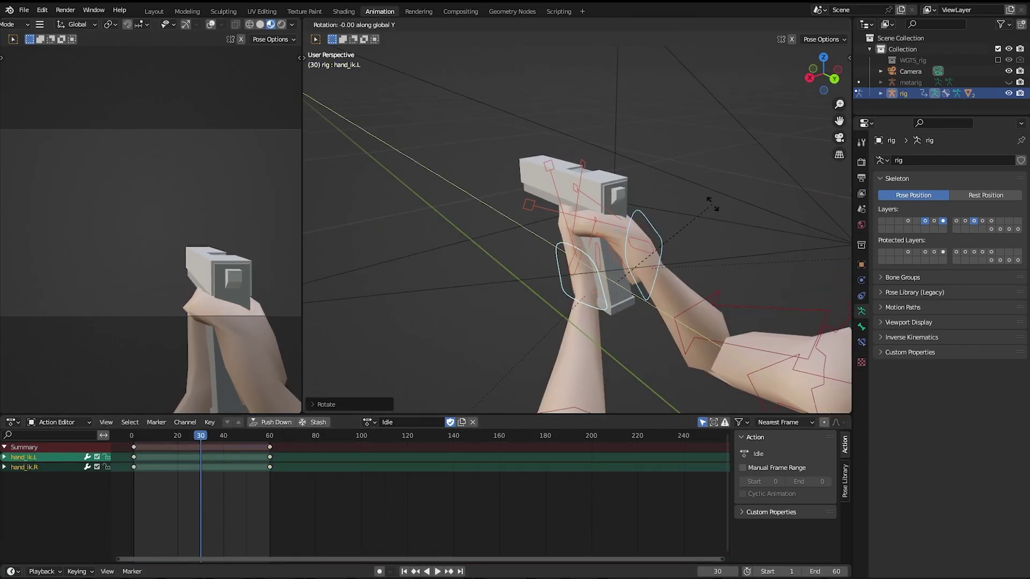
pyautogui.click(713, 202)
# - Keyframe both hand IK controls at frame 30 and play the Idle animation from the start
pyautogui.press('i')
pyautogui.click(639, 289)
pyautogui.click(124, 439)
pyautogui.press('space')
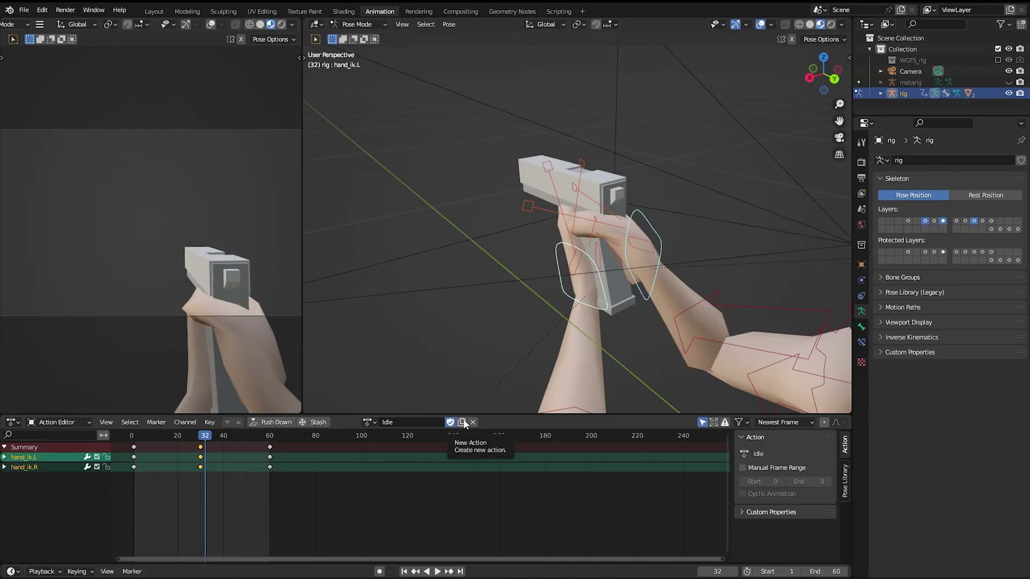
# - Create a new action named Walk based on the Idle action
pyautogui.click(416, 328)
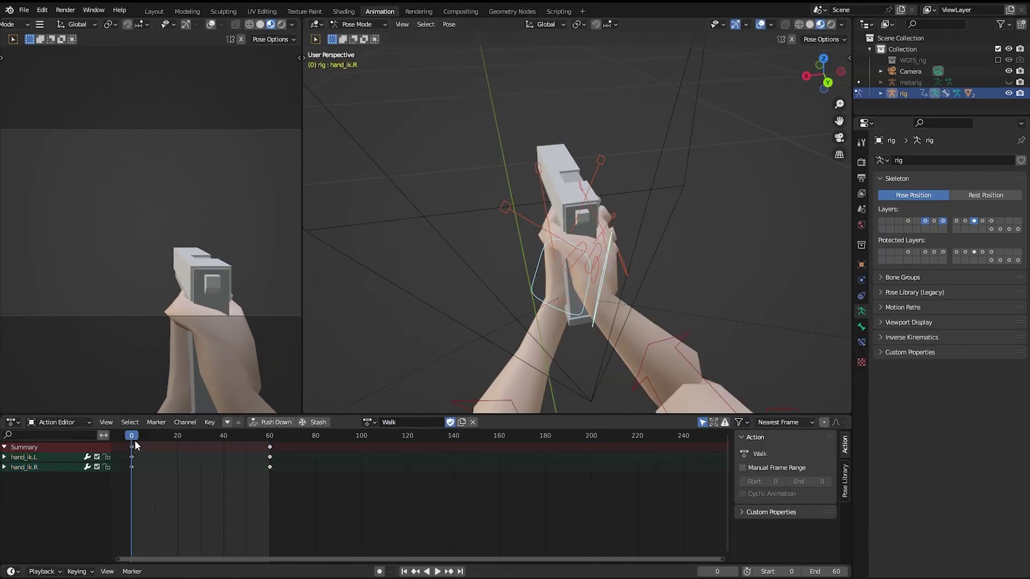
# - Play back the Walk animation and switch to the Layout workspace
pyautogui.press('space')
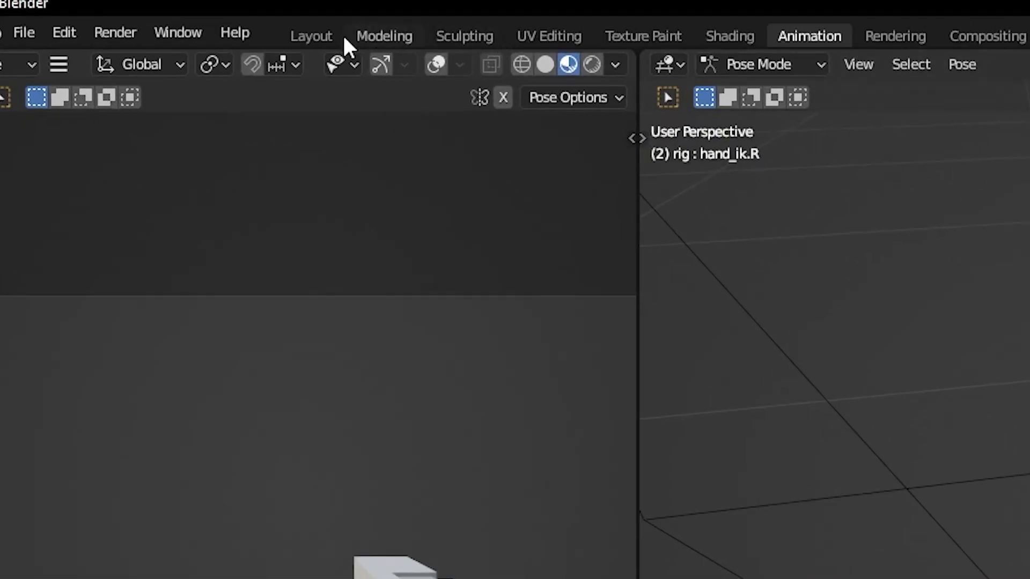
pyautogui.click(319, 35)
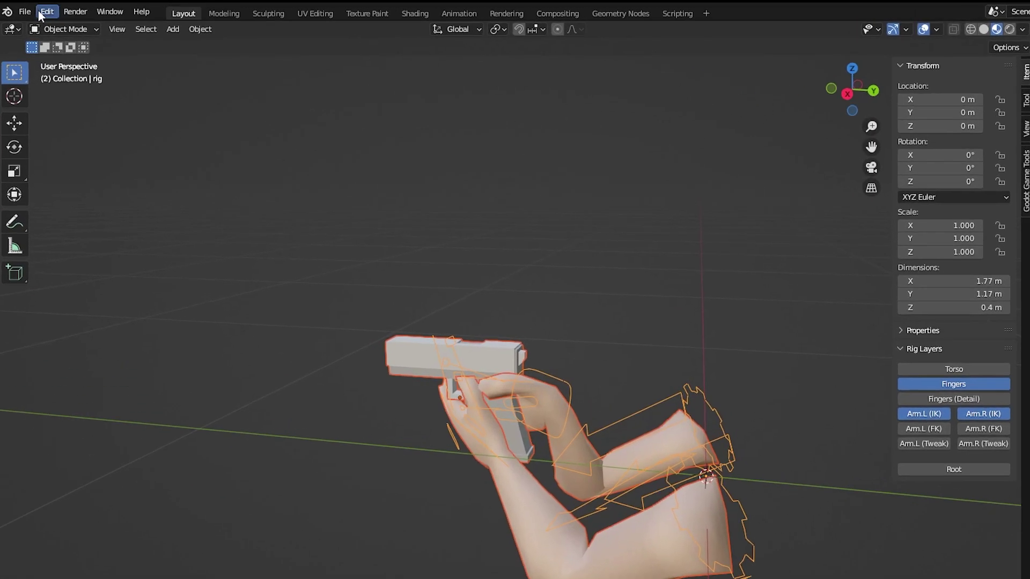
# - Export the rigged arms as glTF Binary file FPS Arm.glb to Downloads with Export Deformation Bones Only enabled
pyautogui.click(24, 10)
pyautogui.moveTo(88, 258)
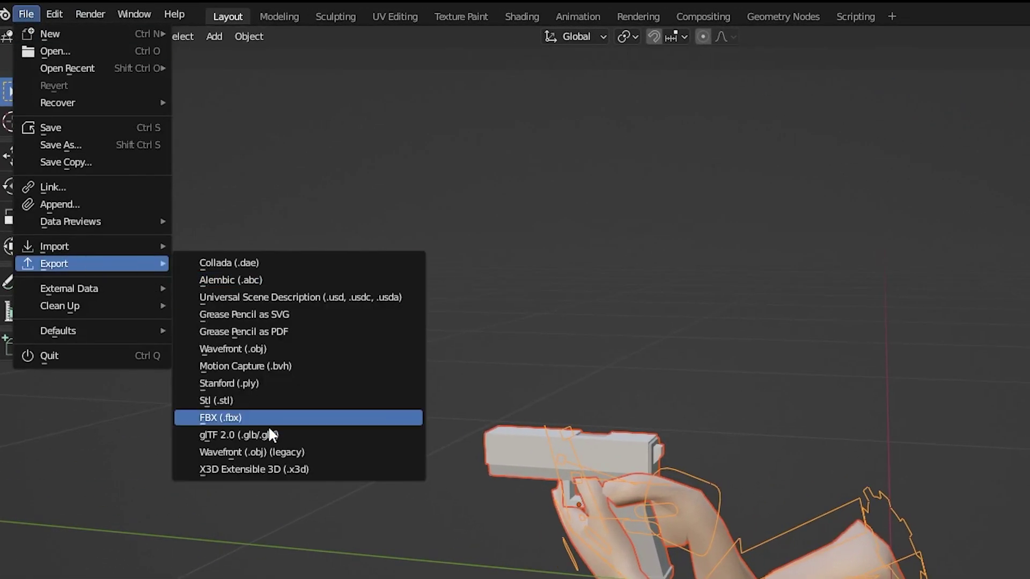
pyautogui.click(254, 435)
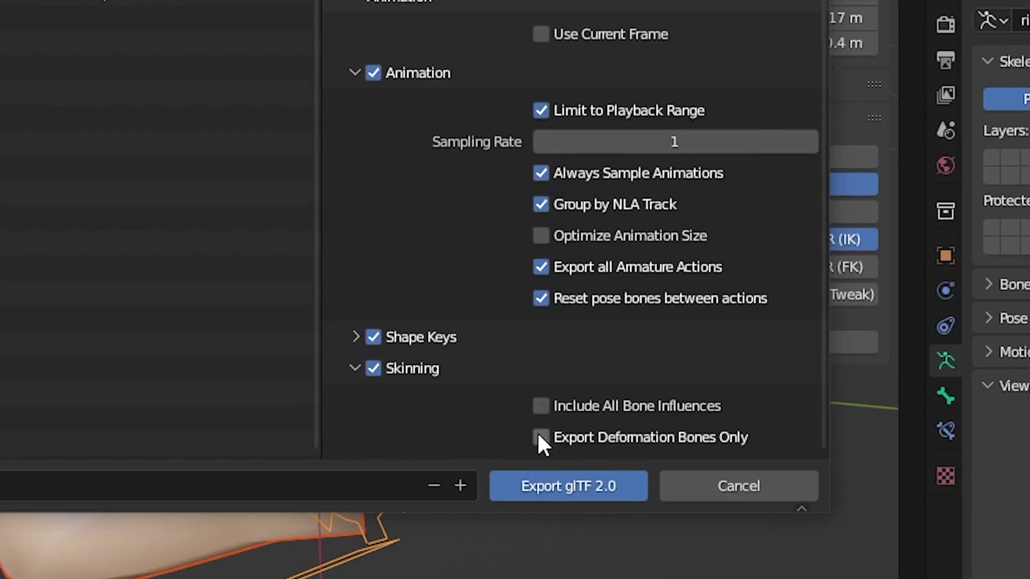
pyautogui.click(682, 427)
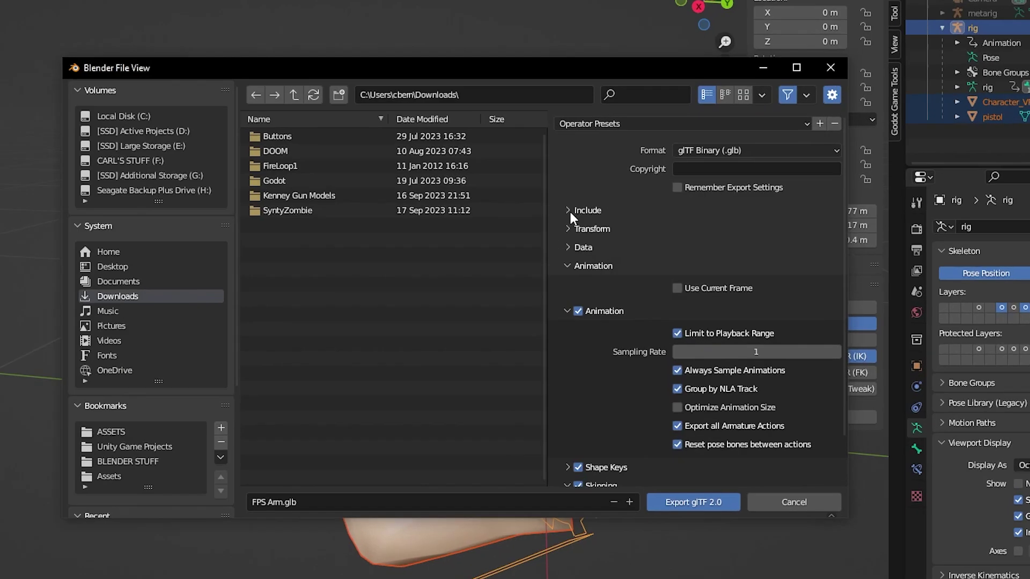
pyautogui.click(568, 210)
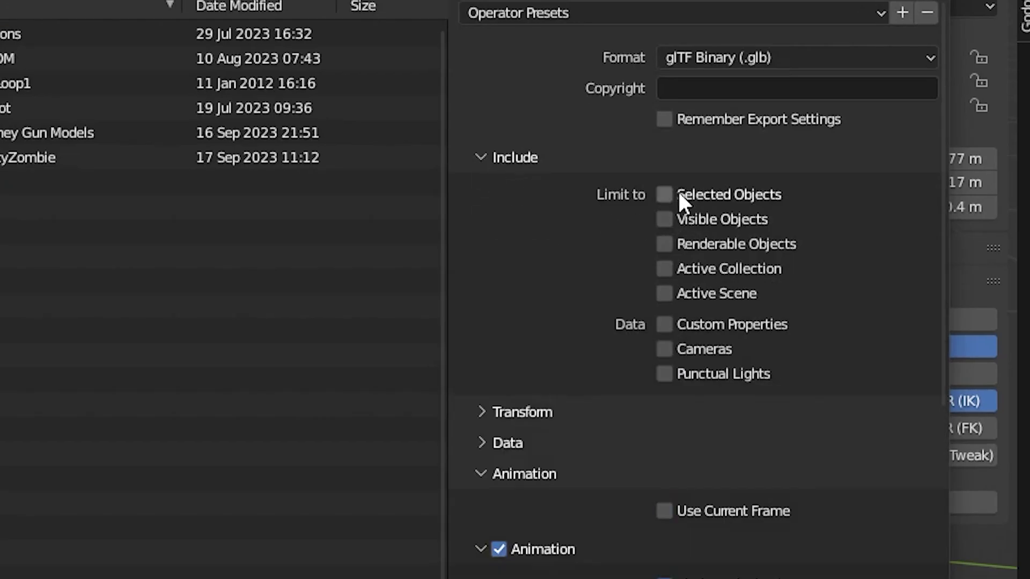
pyautogui.click(478, 159)
pyautogui.scroll(-3, 542, 202)
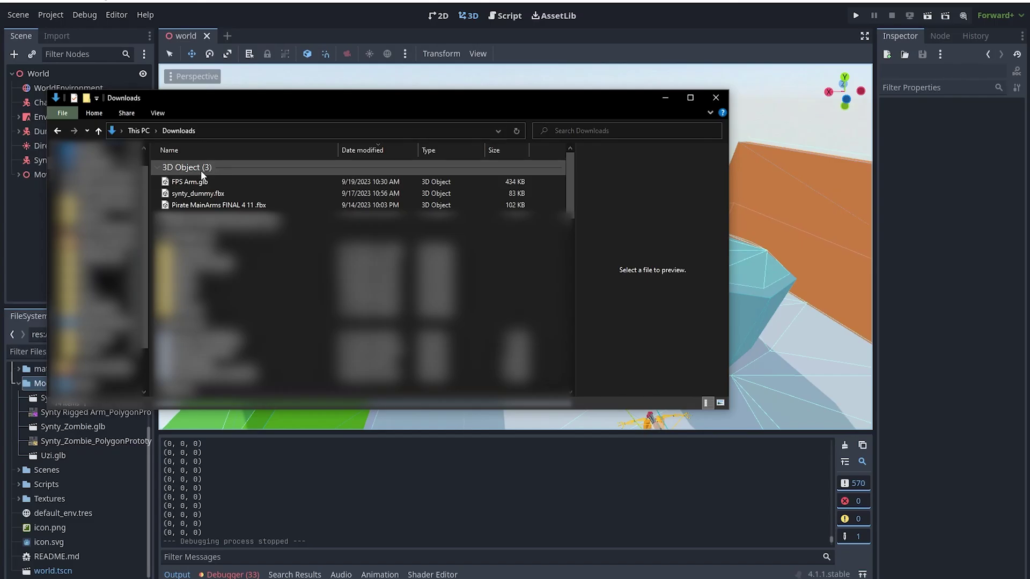
# - Switch to Godot, import FPS Arm.glb into the Models folder, and inspect its pistol and arm meshes in the advanced import settings
pyautogui.moveTo(185, 181); pyautogui.dragTo(43, 408)
pyautogui.doubleClick(62, 396)
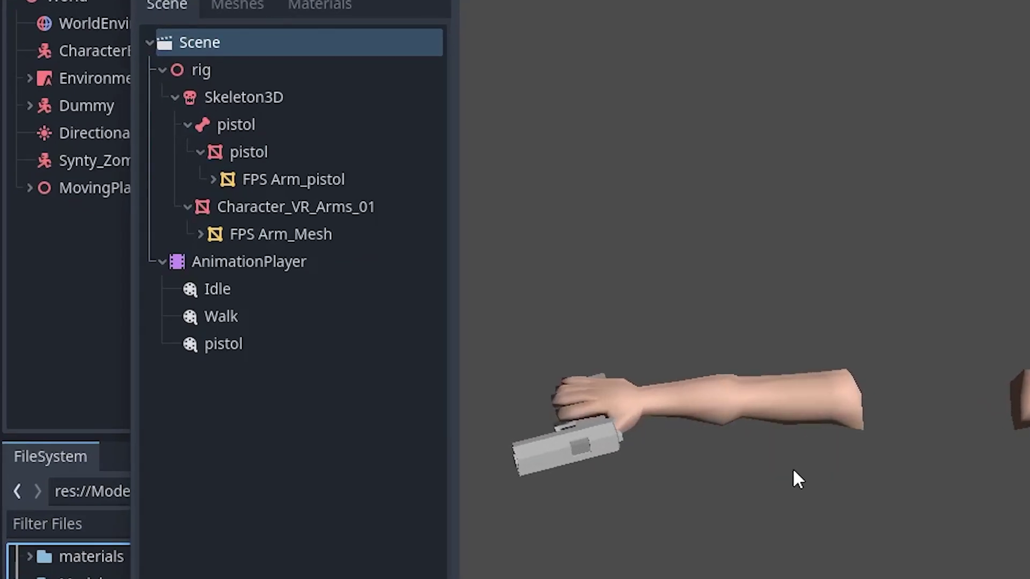
pyautogui.click(128, 77)
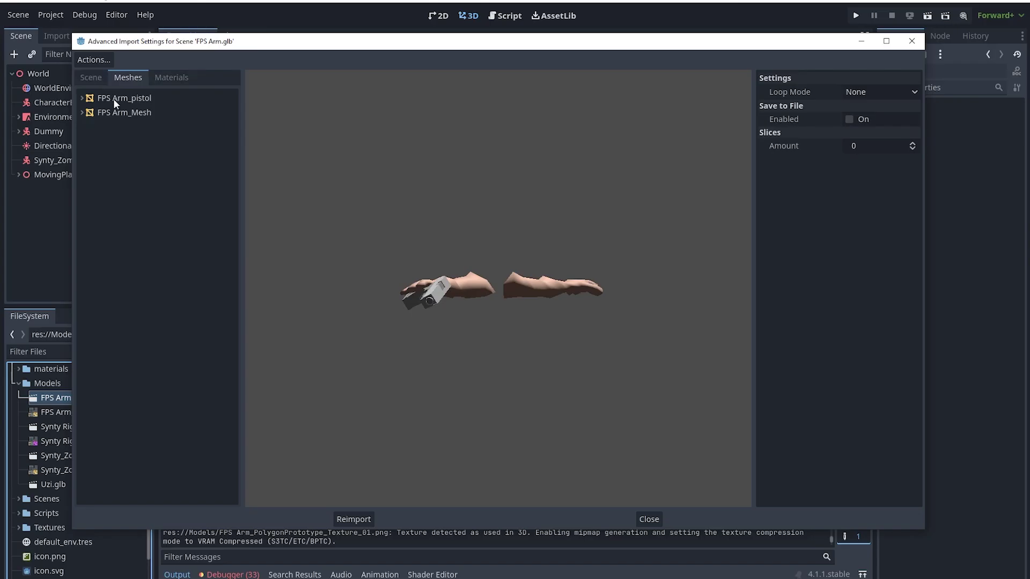
pyautogui.click(120, 98)
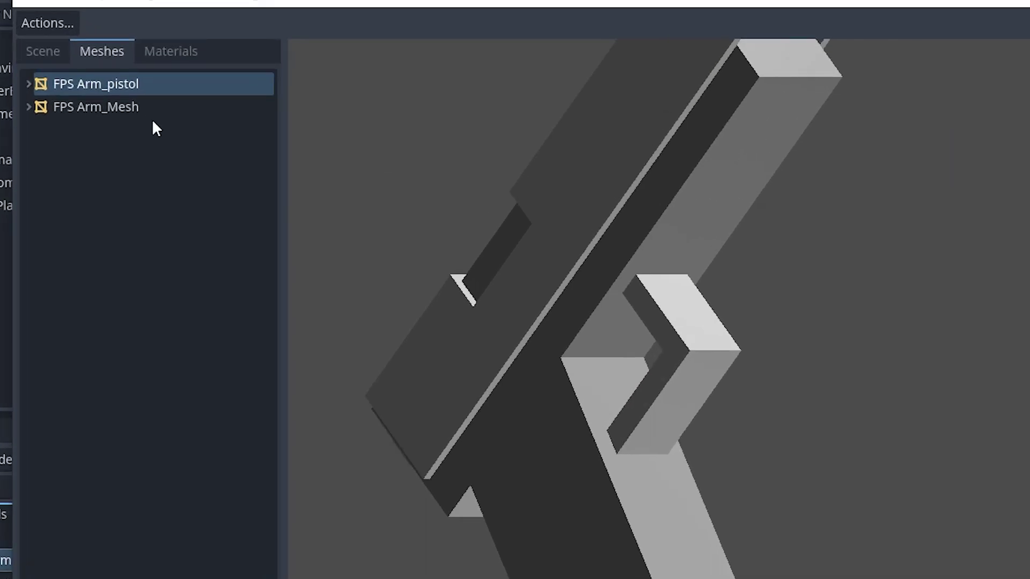
pyautogui.click(151, 113)
# - Set the Loop Mode of the imported Idle and Walk animations to Linear and reimport the model
pyautogui.click(781, 74)
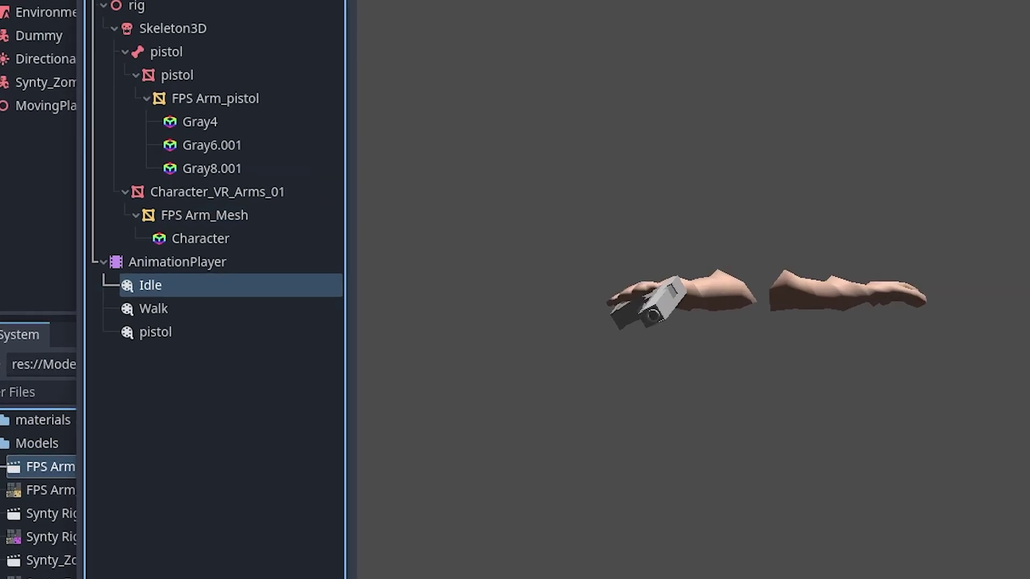
pyautogui.click(932, 85)
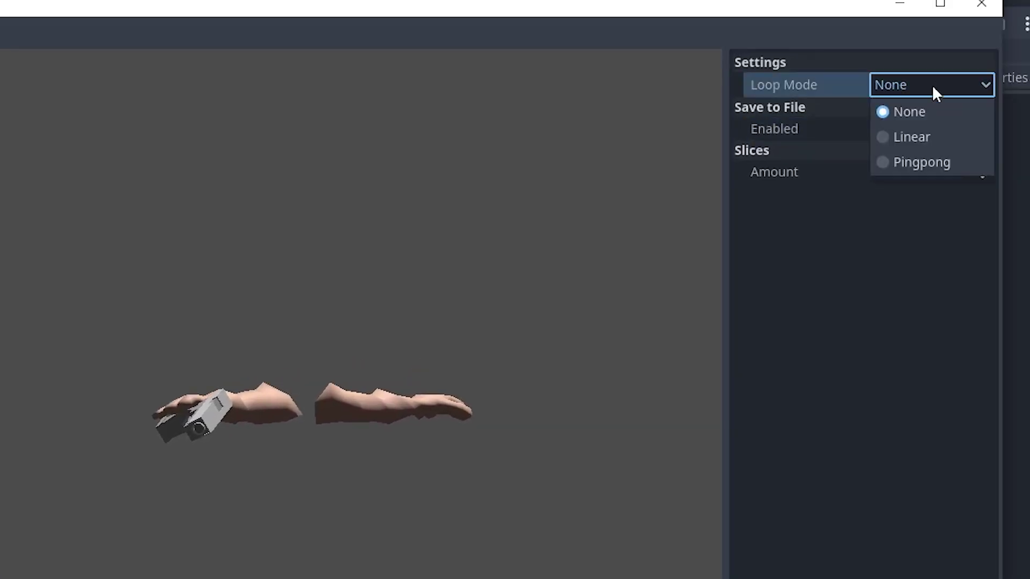
pyautogui.click(922, 129)
pyautogui.click(880, 128)
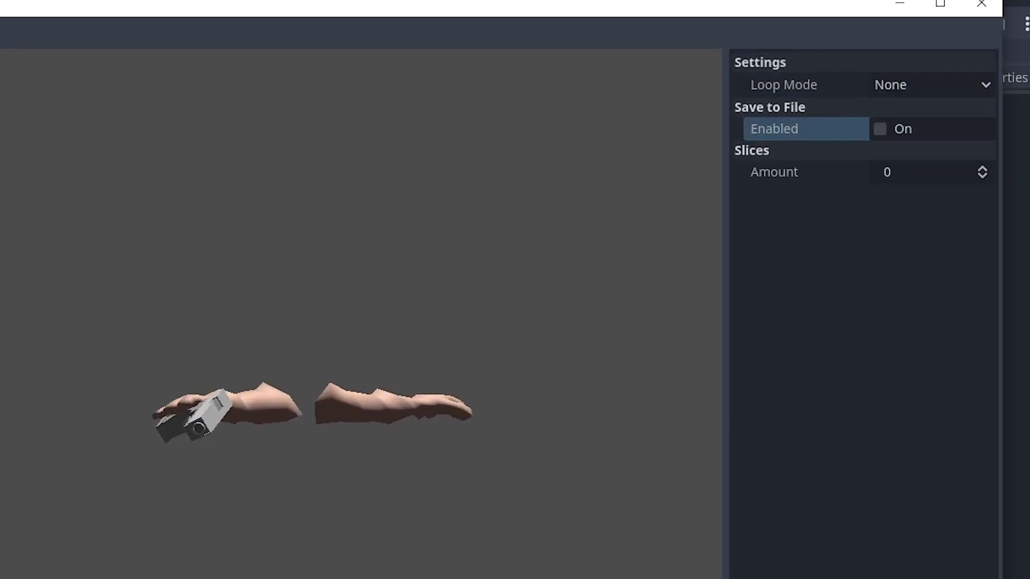
pyautogui.click(907, 84)
pyautogui.click(915, 134)
pyautogui.click(291, 492)
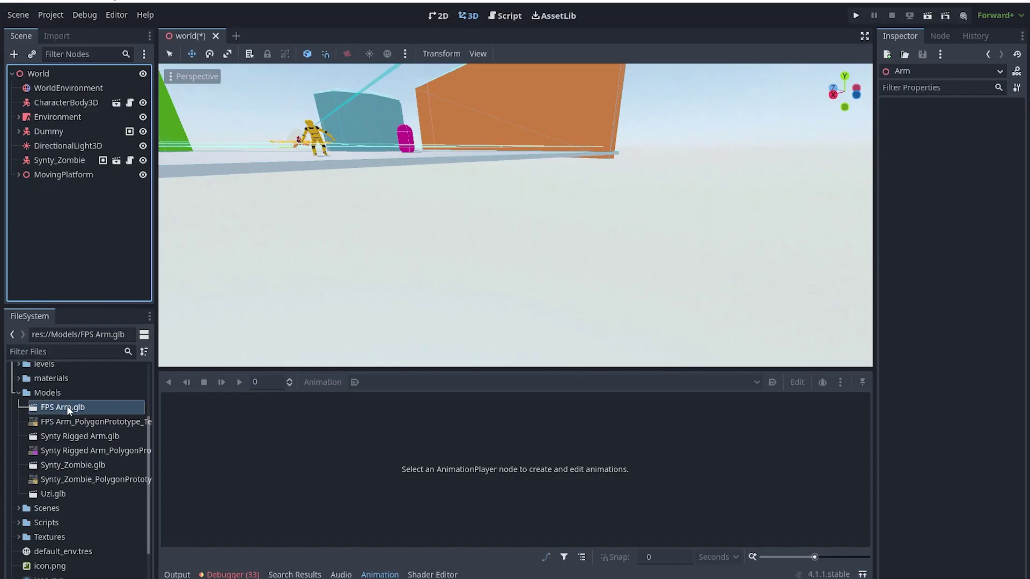
# - Place FPS Arm.glb in the world scene and open it as a new inherited scene
pyautogui.moveTo(66, 408); pyautogui.dragTo(448, 264)
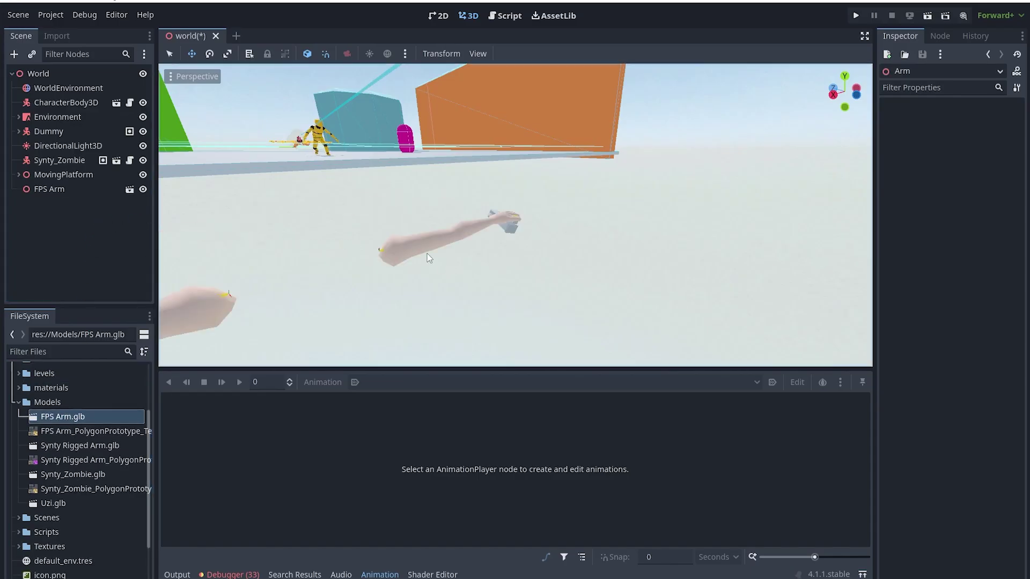
pyautogui.click(427, 253)
pyautogui.moveTo(427, 254); pyautogui.dragTo(540, 230, button='middle')
pyautogui.scroll(3, 540, 230)
pyautogui.click(129, 190)
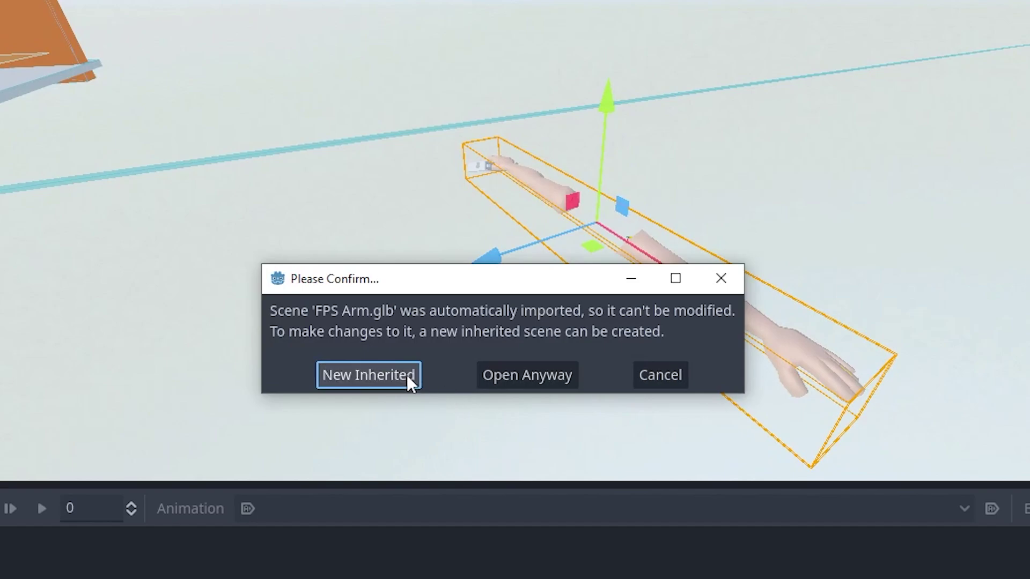
pyautogui.click(407, 375)
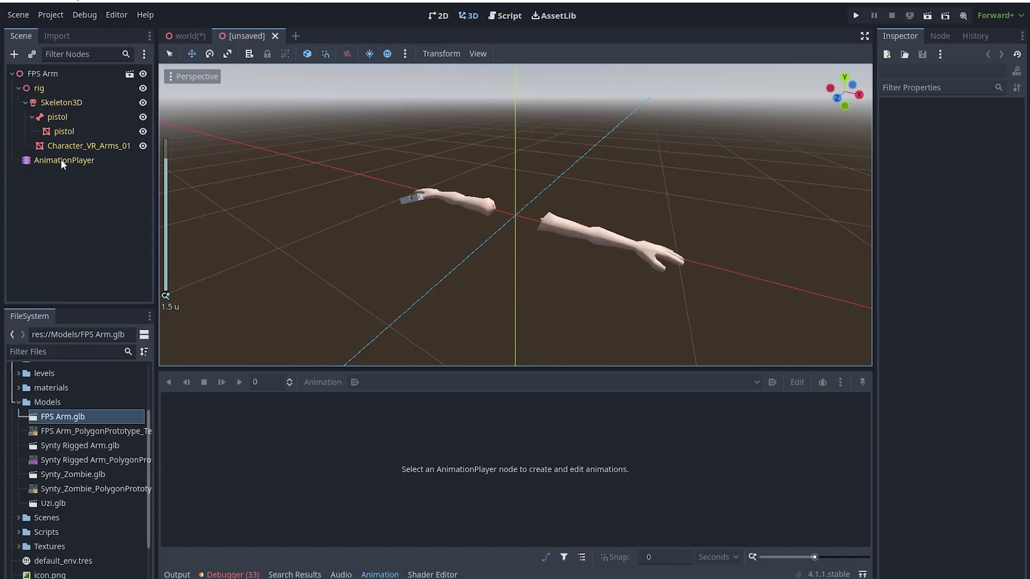
# - Play the Idle and Walk animations from the arm scene's AnimationPlayer
pyautogui.click(63, 160)
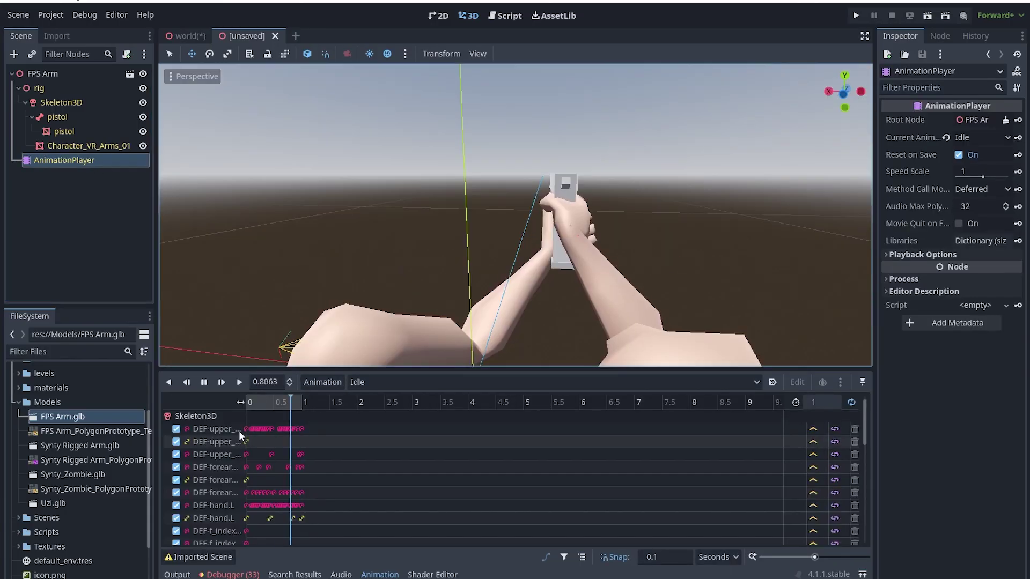
pyautogui.click(239, 382)
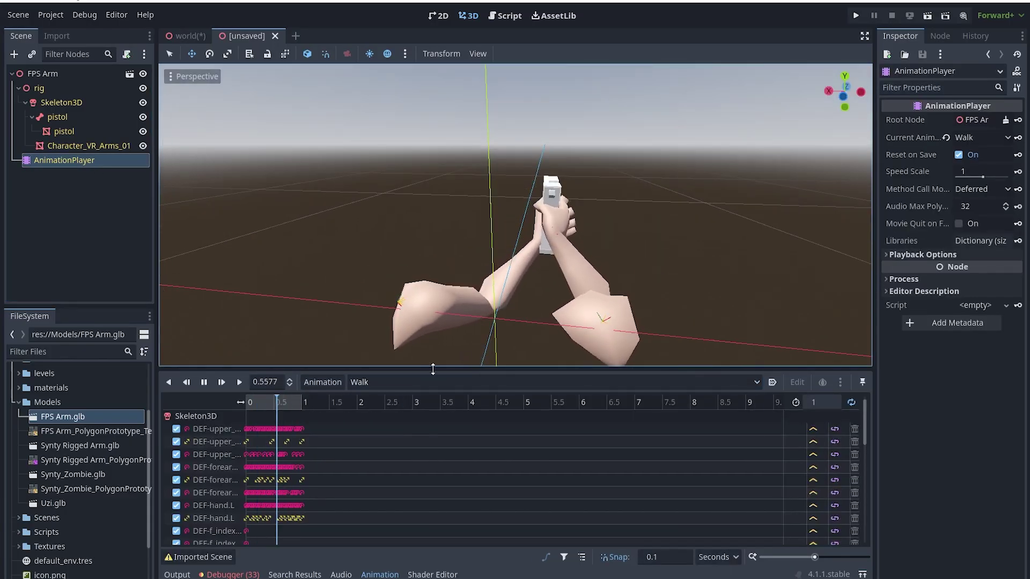